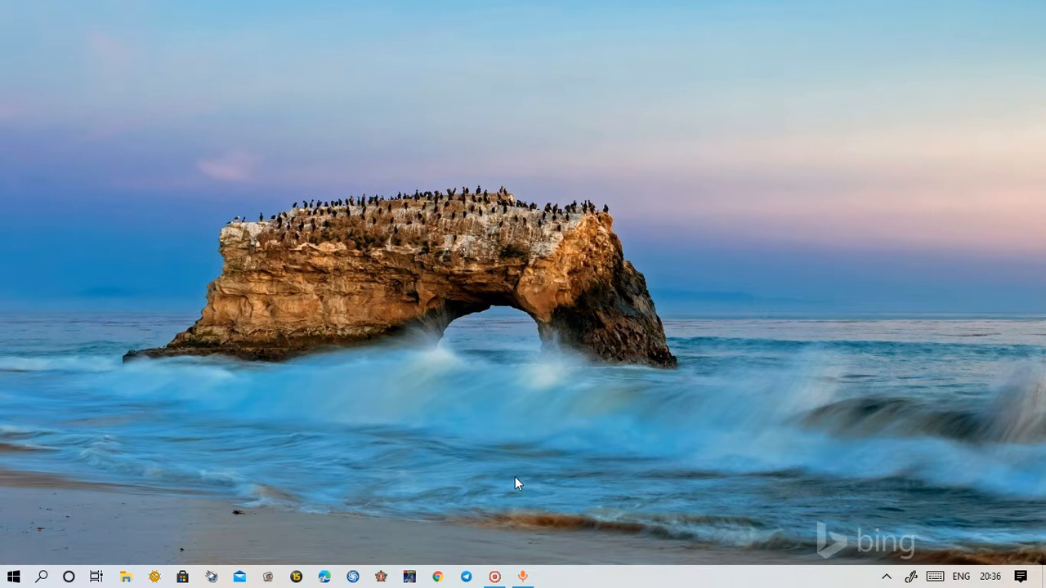
Search Google in Chrome for 'onedrive' and open the 'Sign in - Microsoft OneDrive' result
click(438, 577)
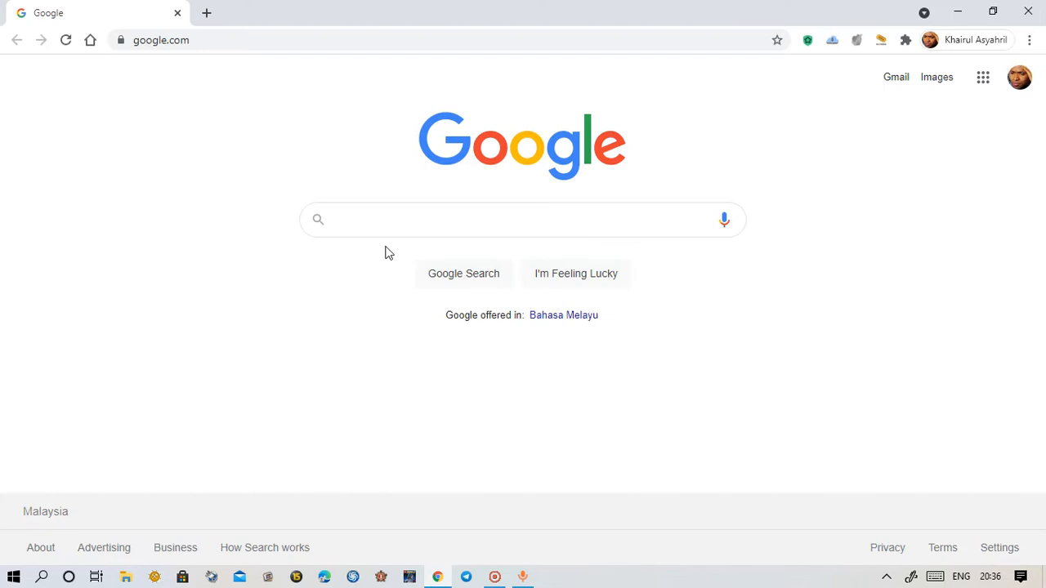
click(385, 219)
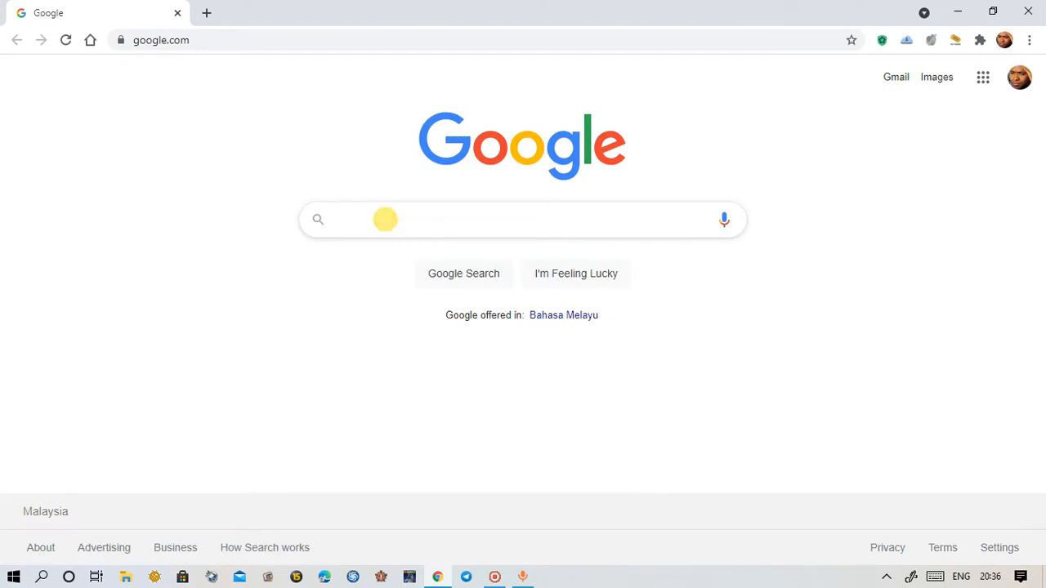
text(onedr)
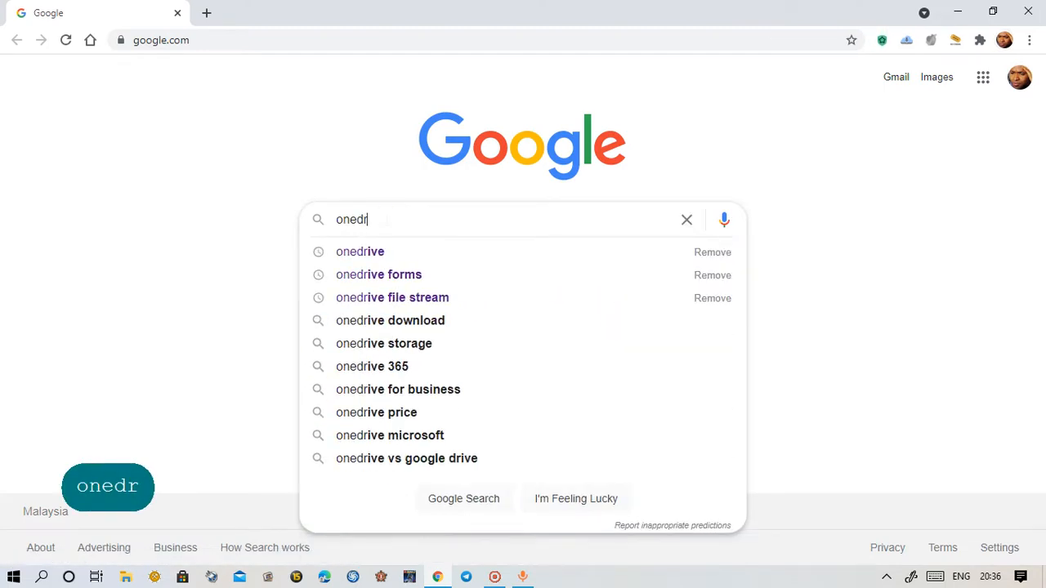
text(ive)
key(Return)
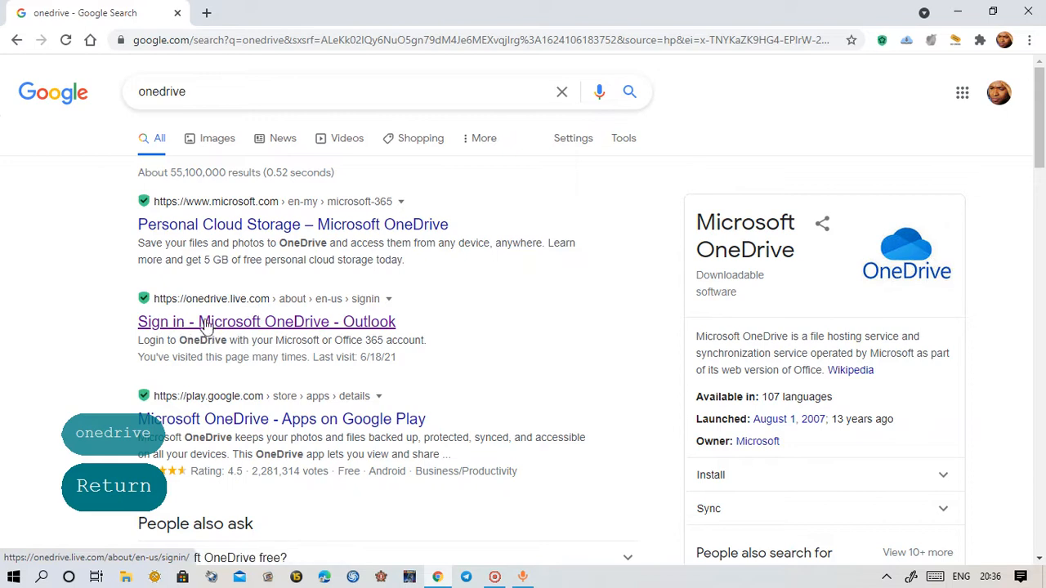
click(206, 325)
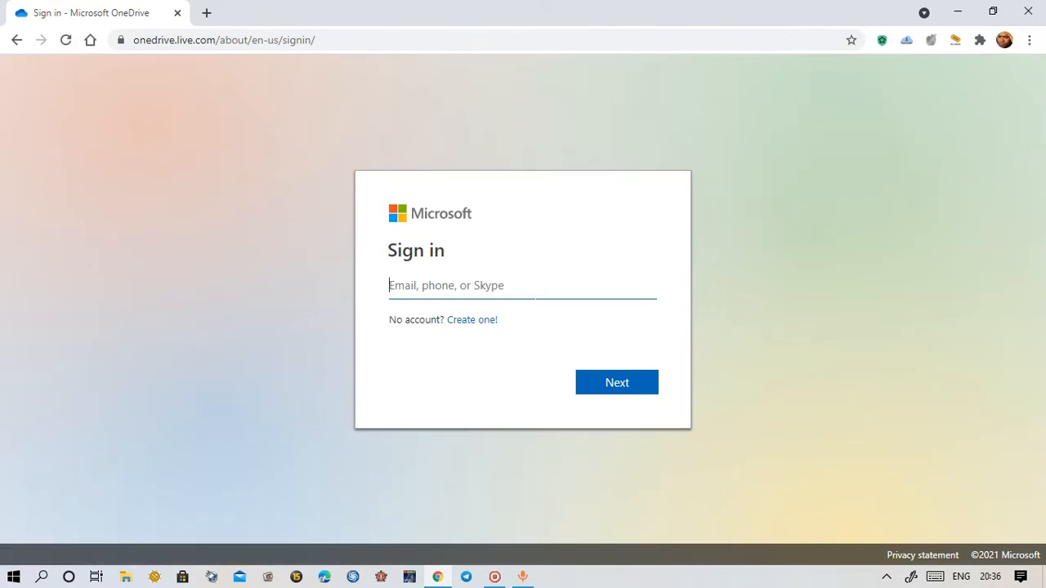
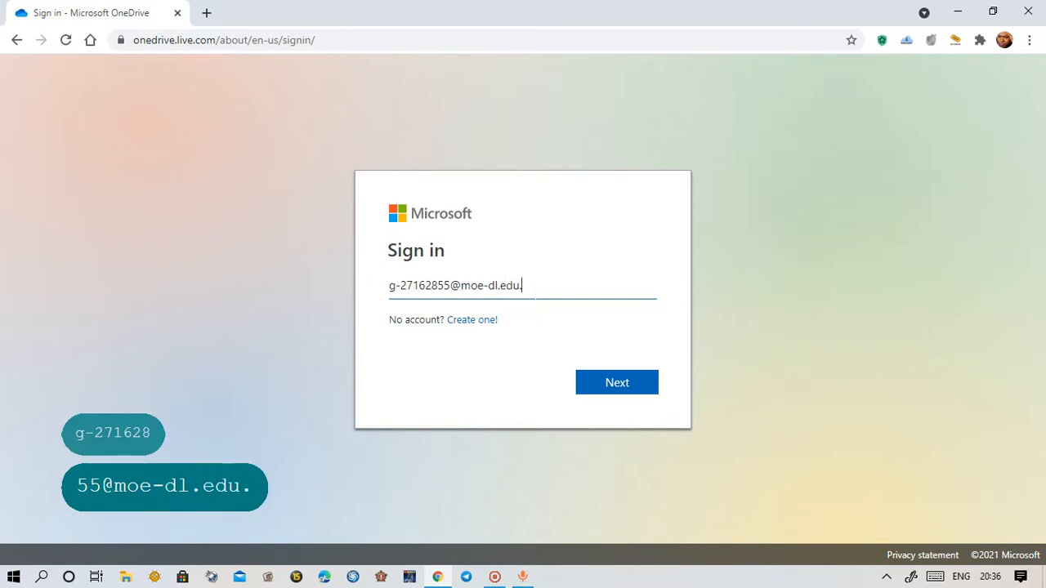
Enter the school account e-mail and continue signing in to OneDrive
click(638, 392)
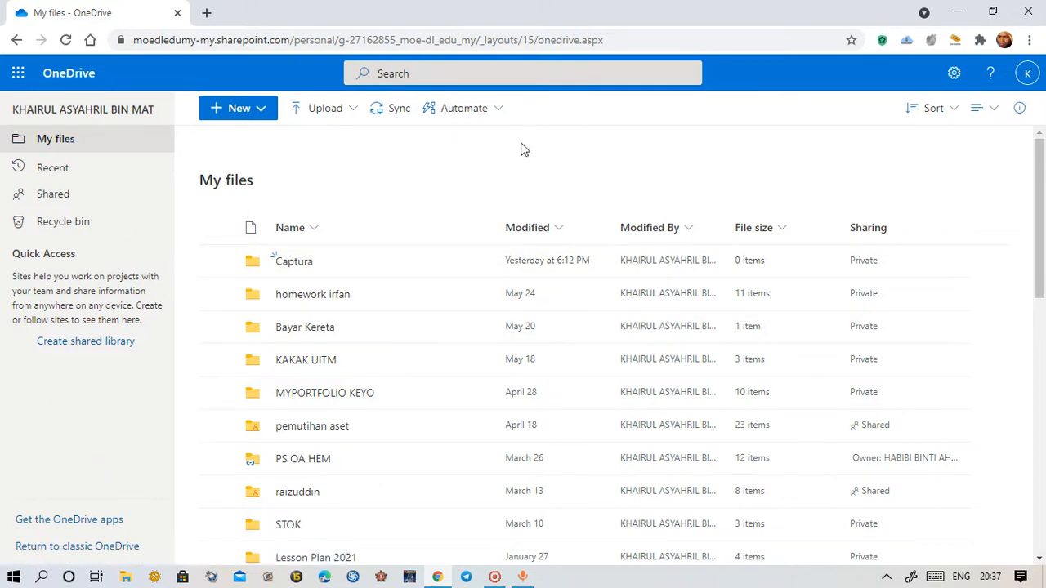
Switch from OneDrive to Microsoft Forms through the app launcher
click(23, 78)
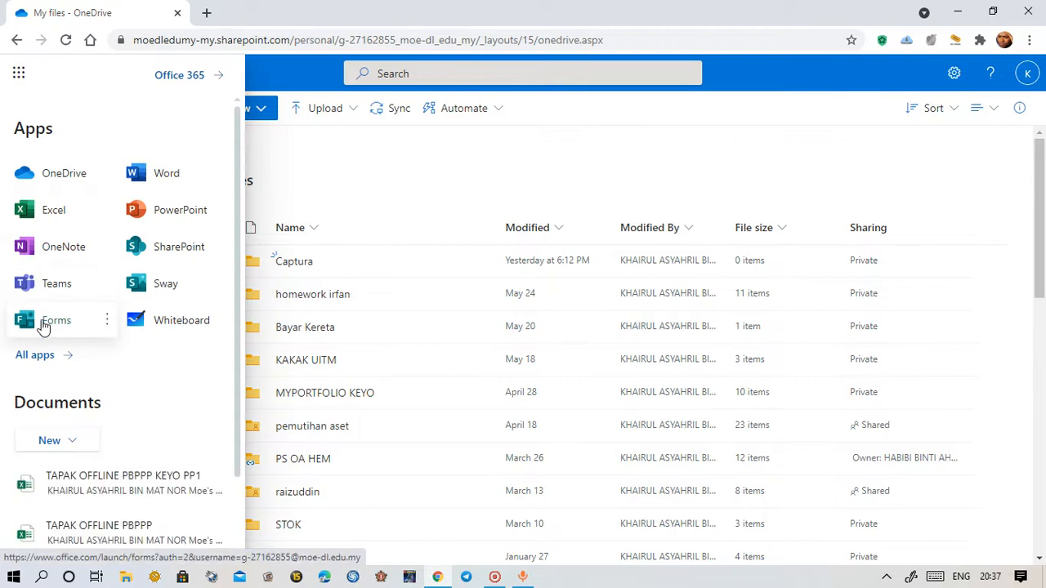
click(44, 326)
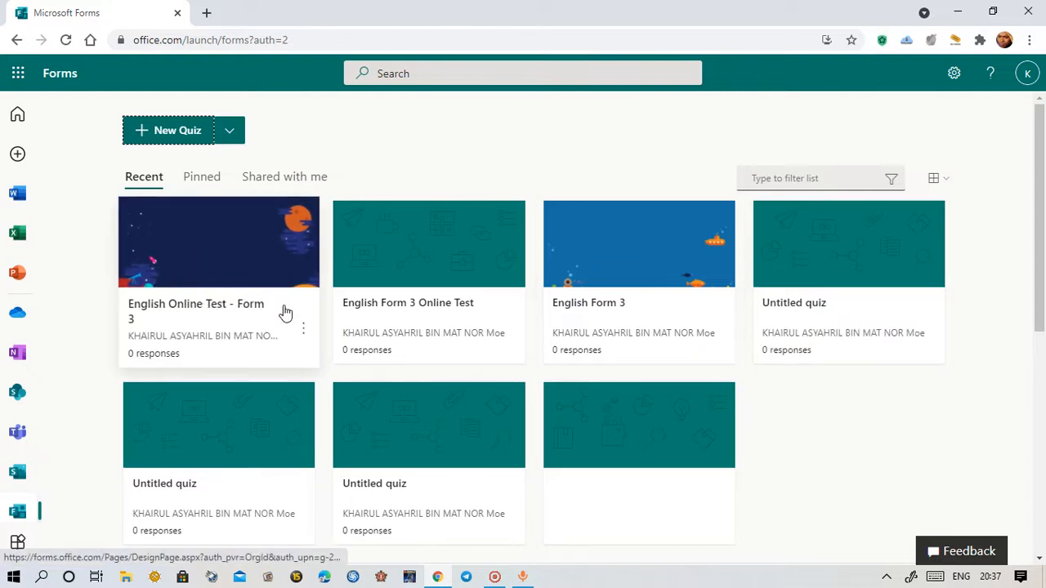
Create a new blank quiz from the Forms home page
click(302, 334)
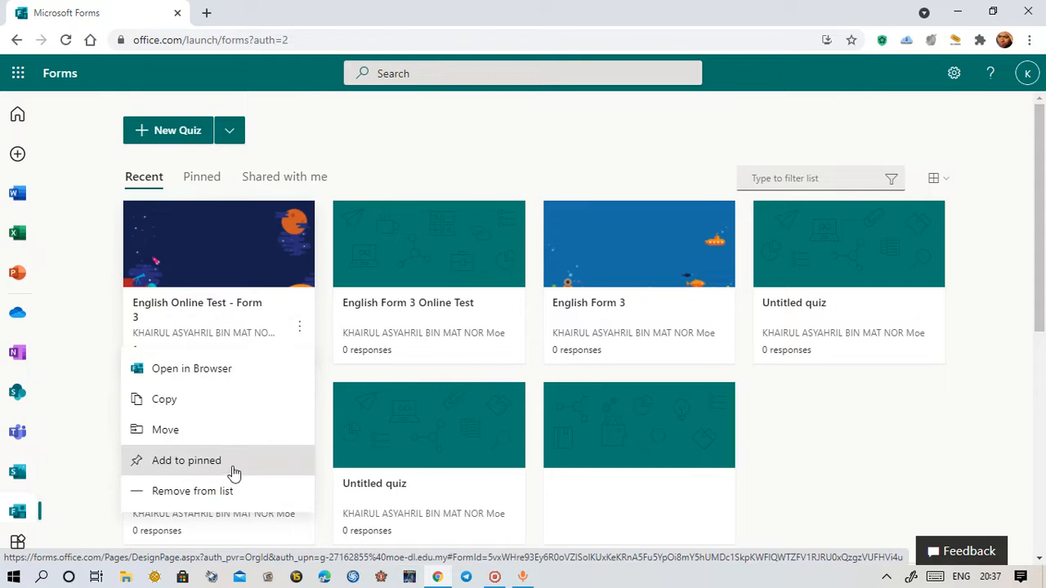
click(915, 464)
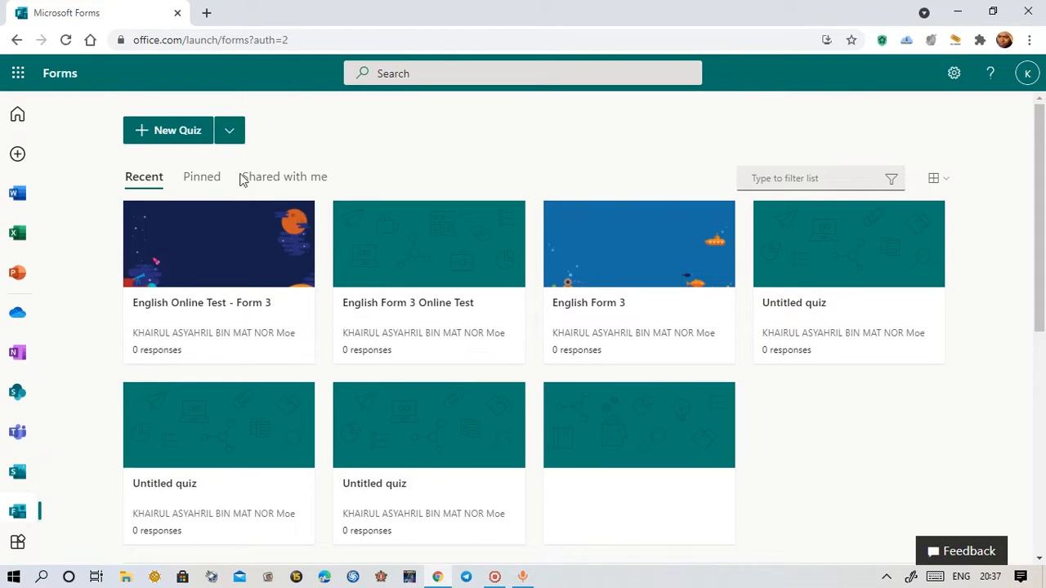
click(191, 140)
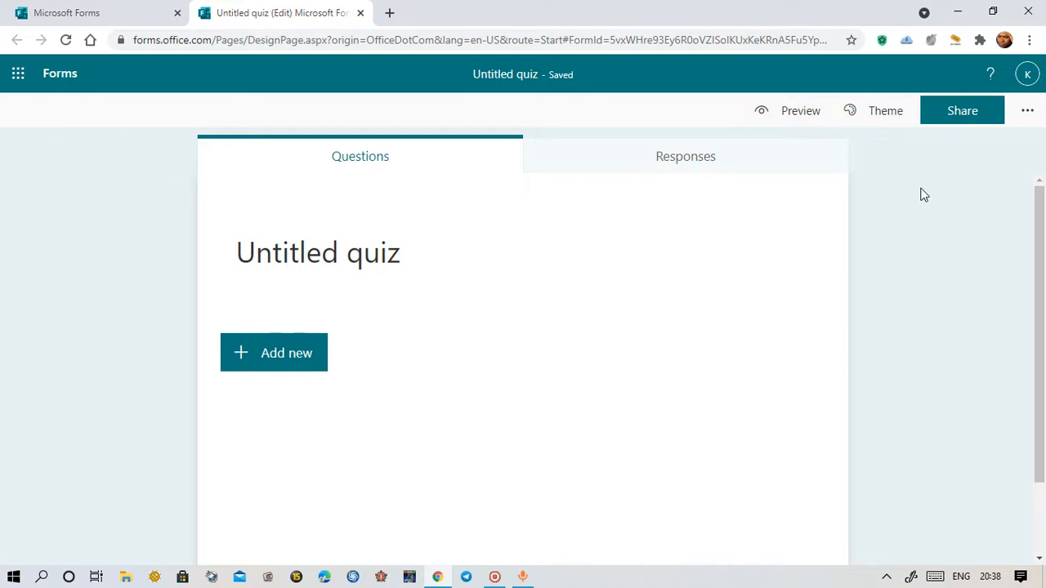
Apply the urban park cityscape background theme to the Untitled quiz
click(886, 114)
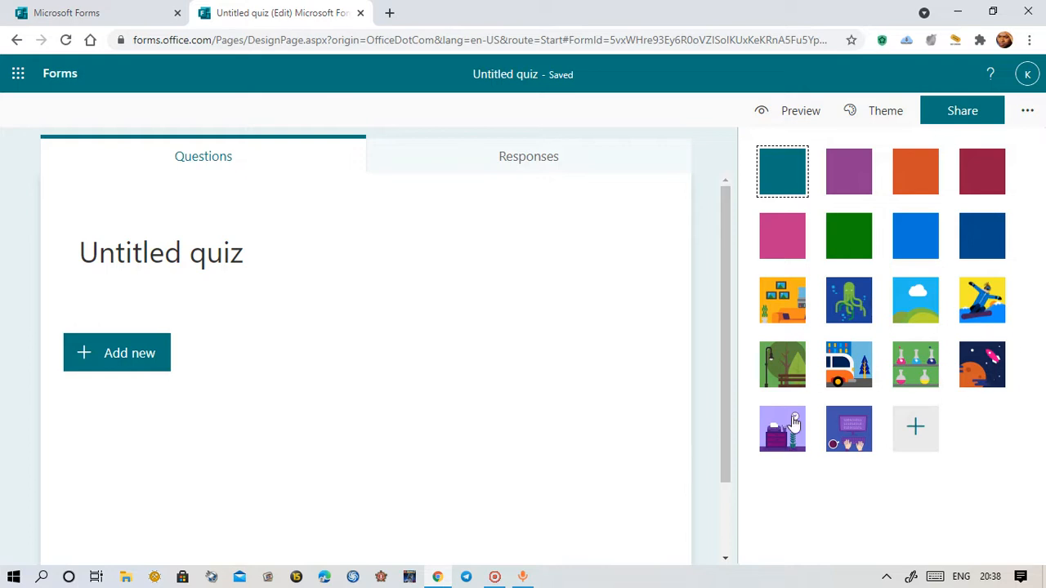
click(798, 380)
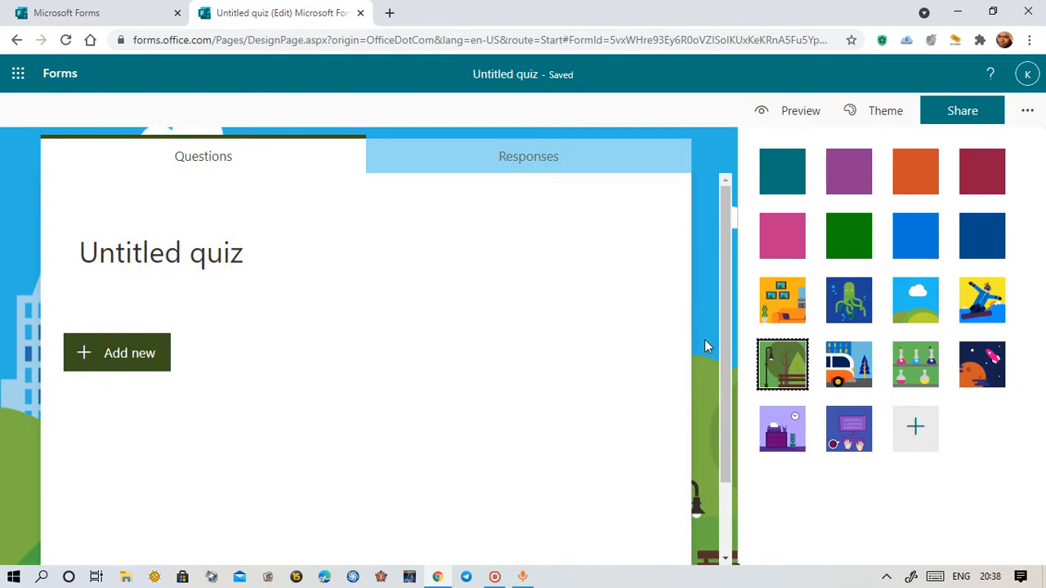
click(704, 339)
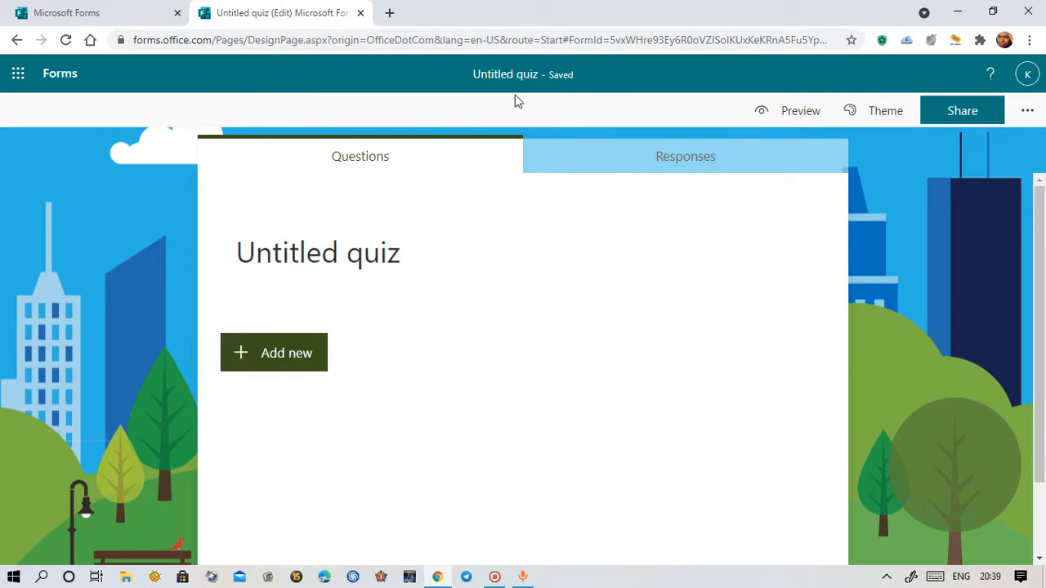
Rename the quiz 'English F3 Online' and bring up the title image search
click(301, 258)
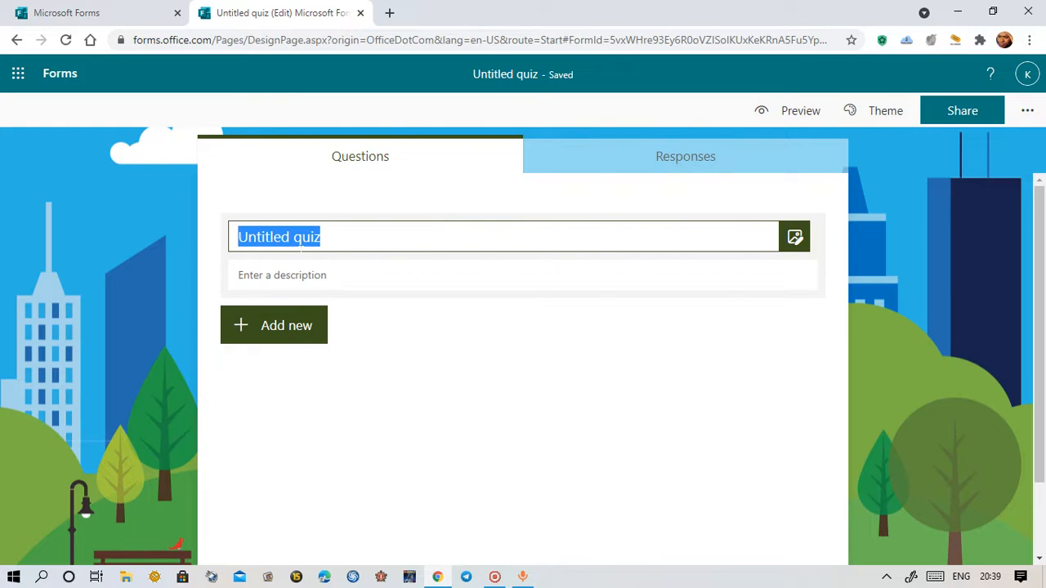
text(Englis)
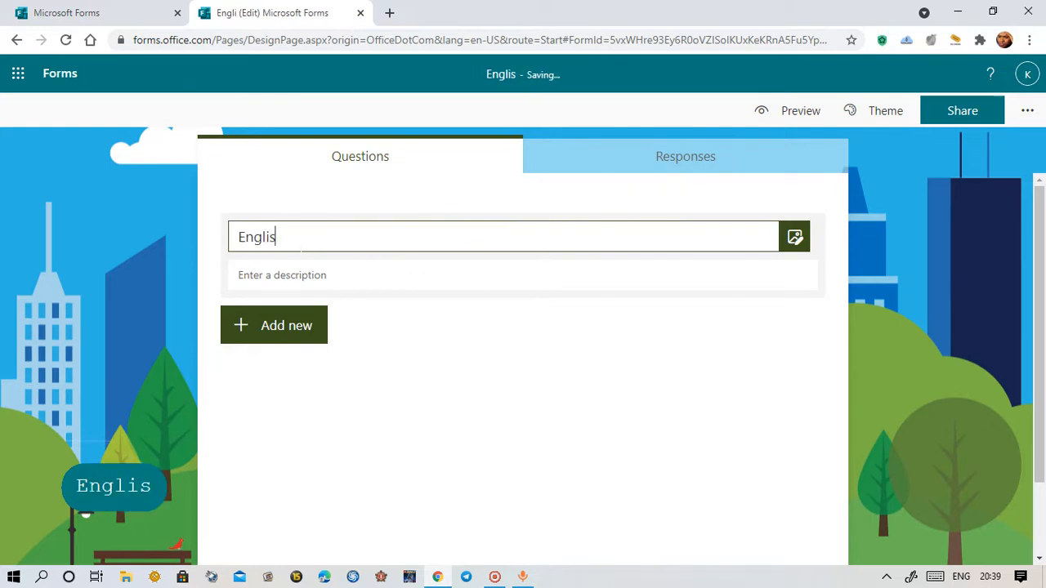
text(h F3)
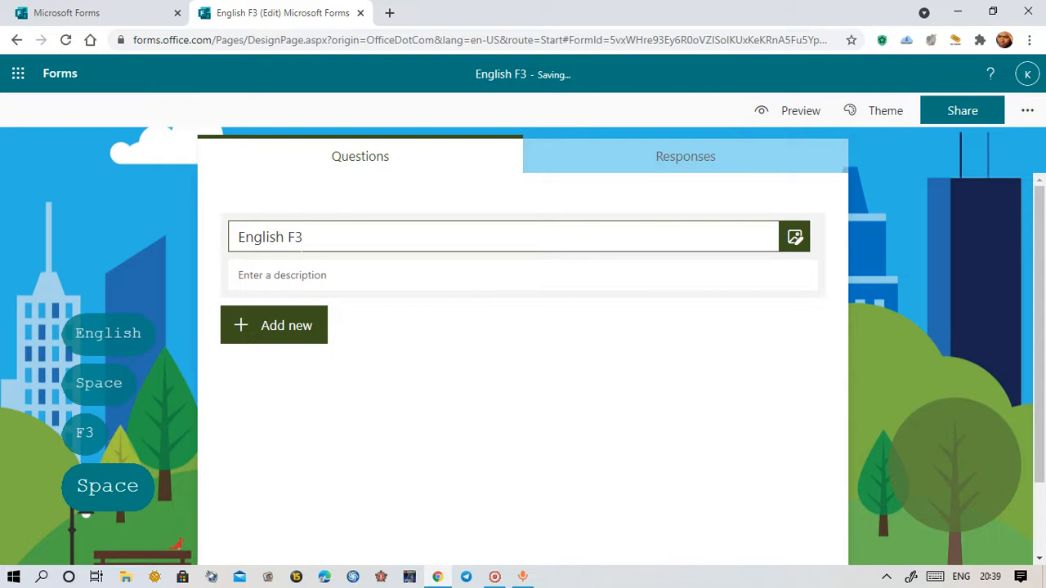
text( Online)
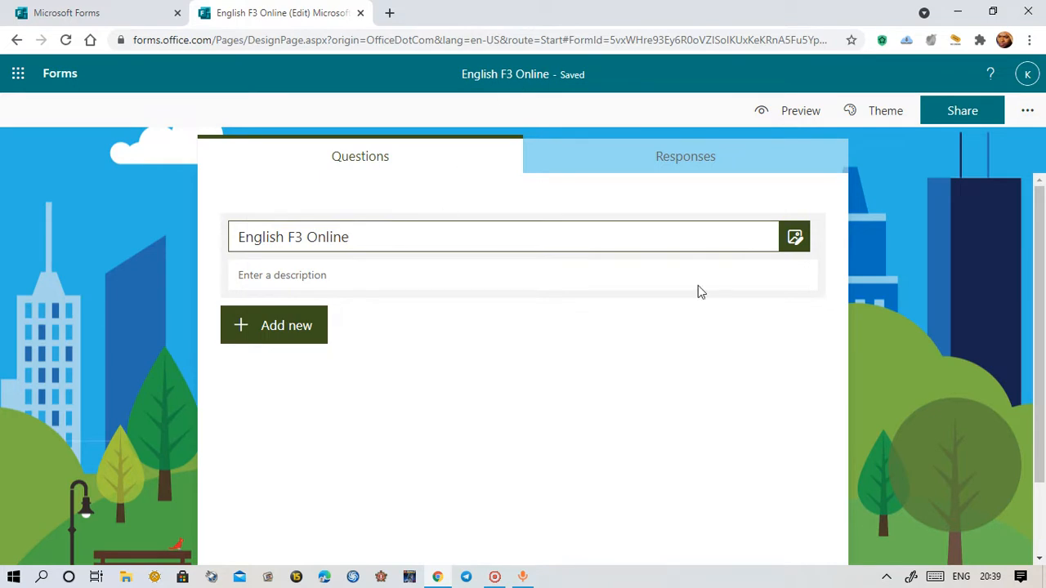
click(796, 240)
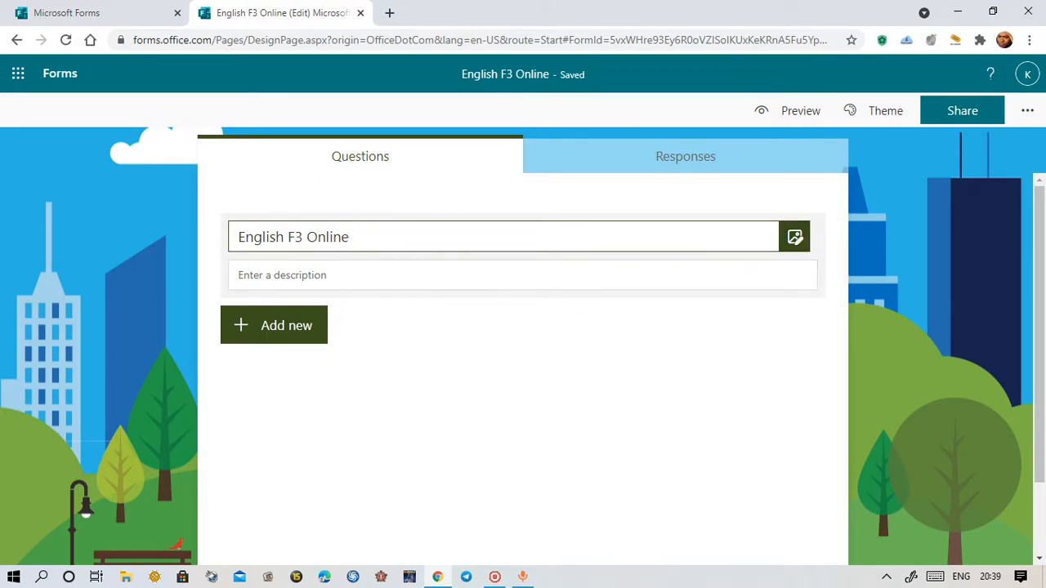
click(794, 239)
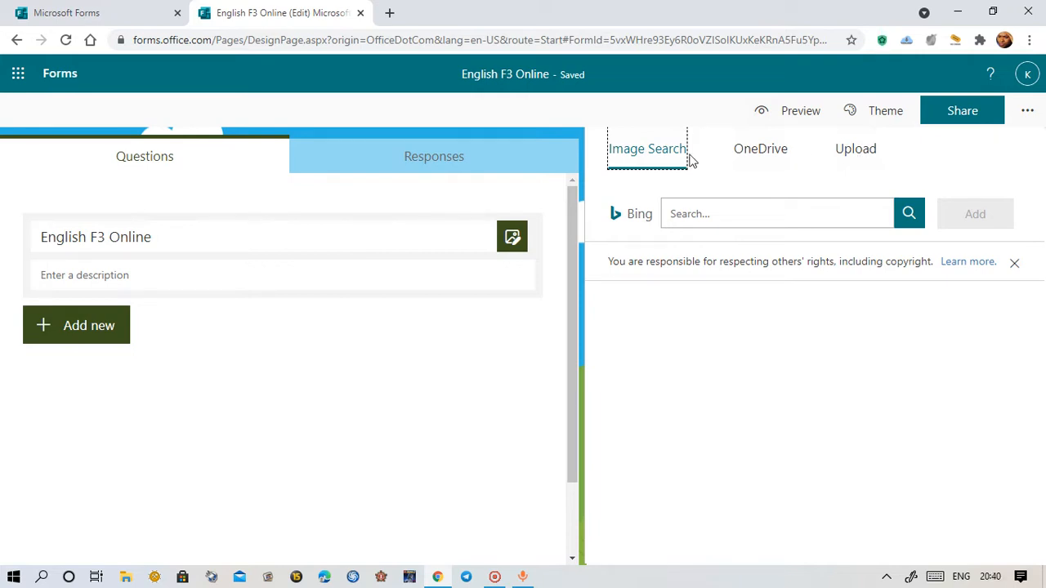
Search Bing images for 'english' and insert the stacked dictionaries photo beside the title
click(707, 214)
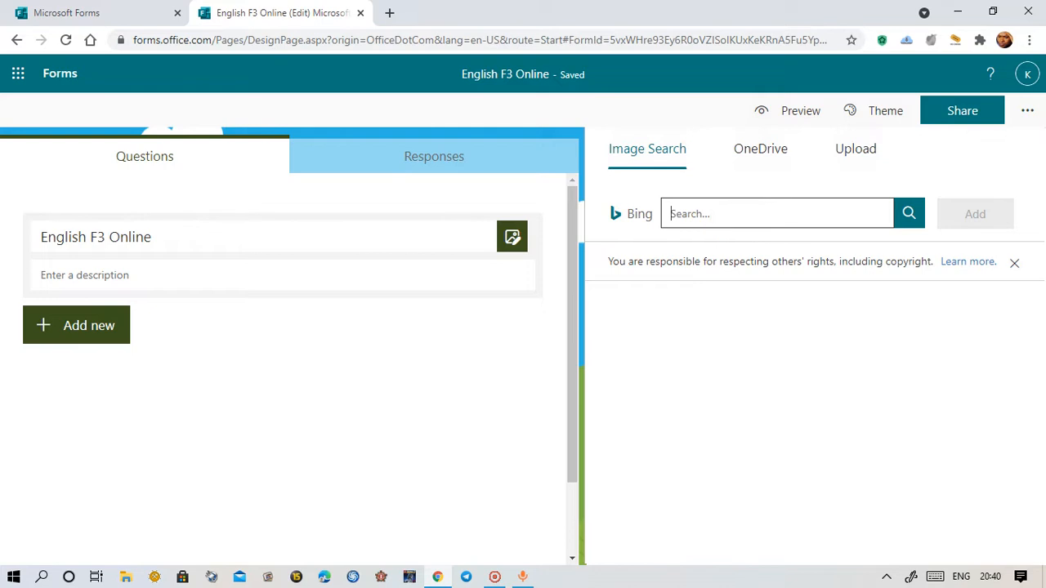
text(english)
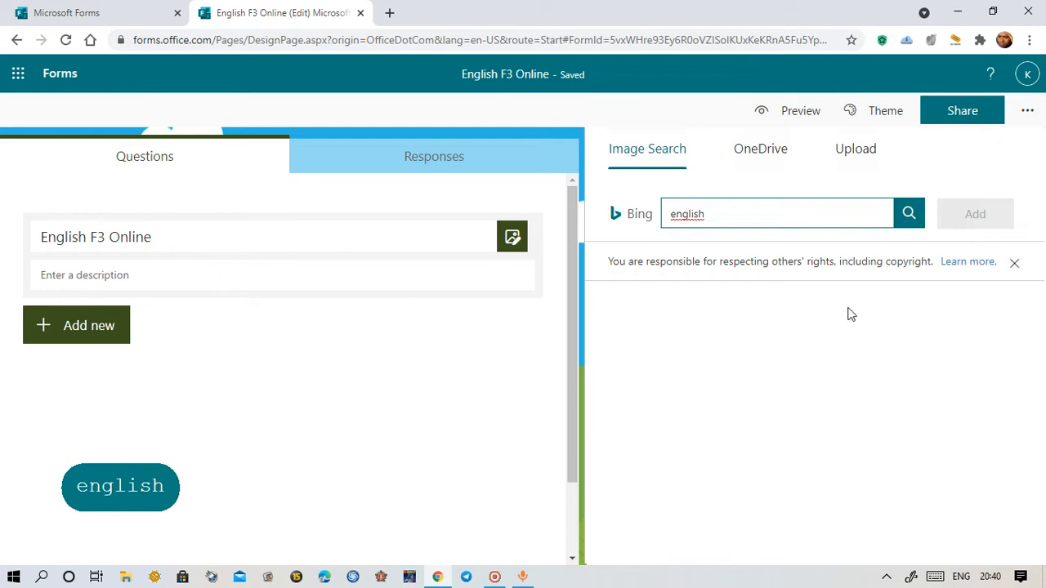
click(912, 225)
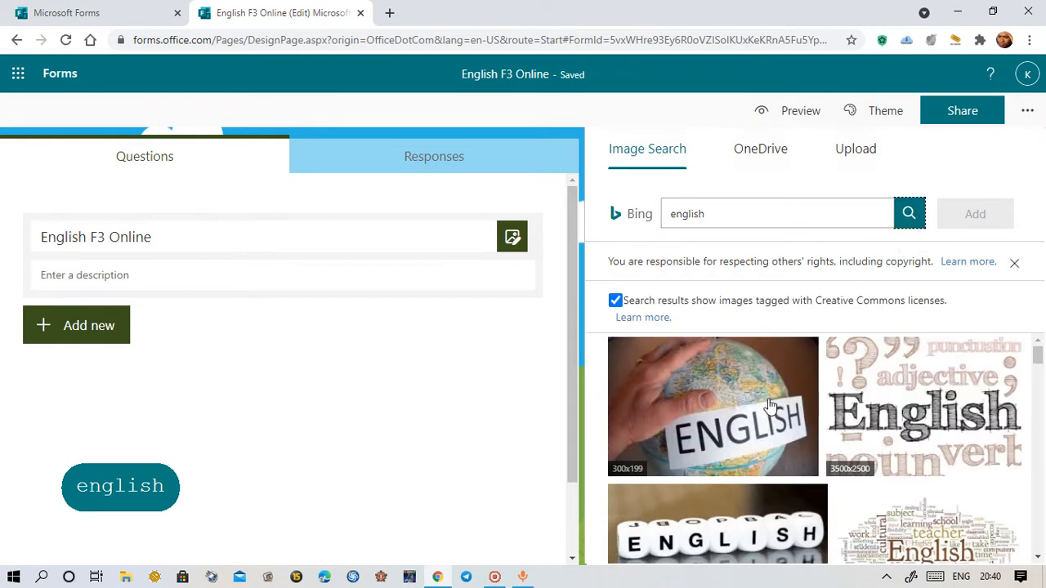
scroll(768, 445, down, 5)
scroll(768, 445, down, 3)
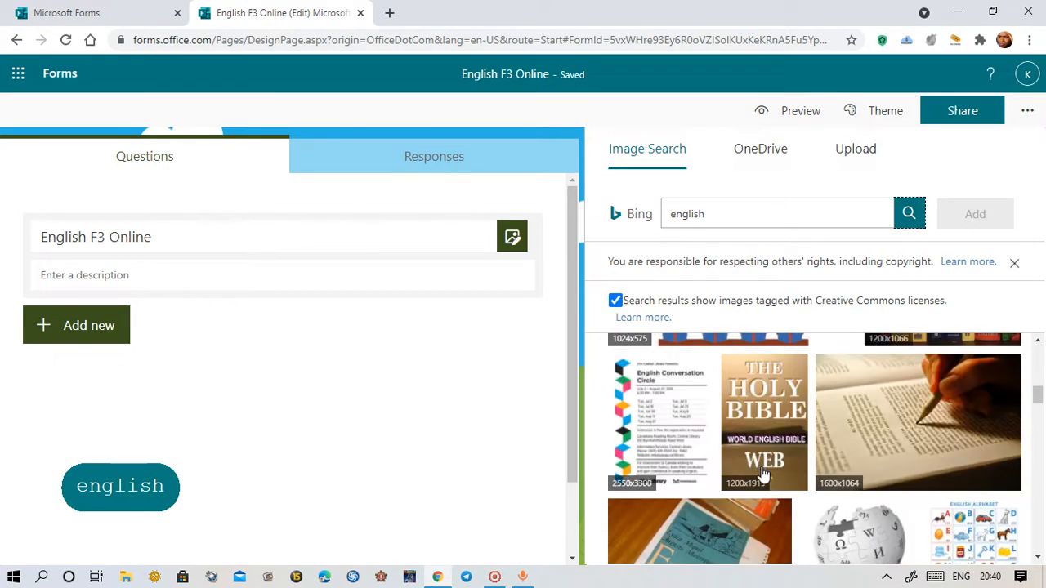
scroll(768, 474, up, 2)
scroll(756, 462, up, 4)
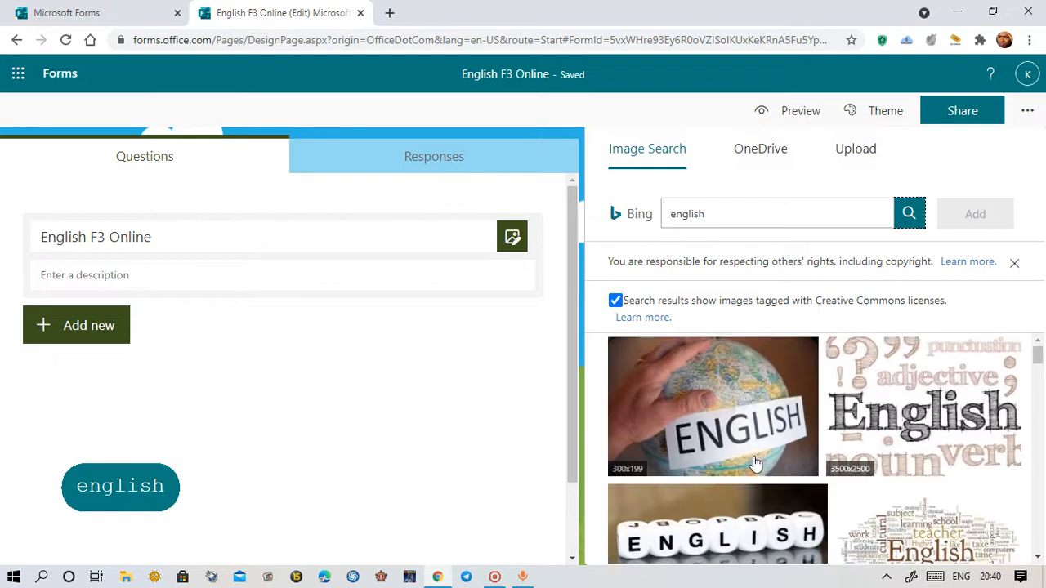
scroll(755, 461, down, 4)
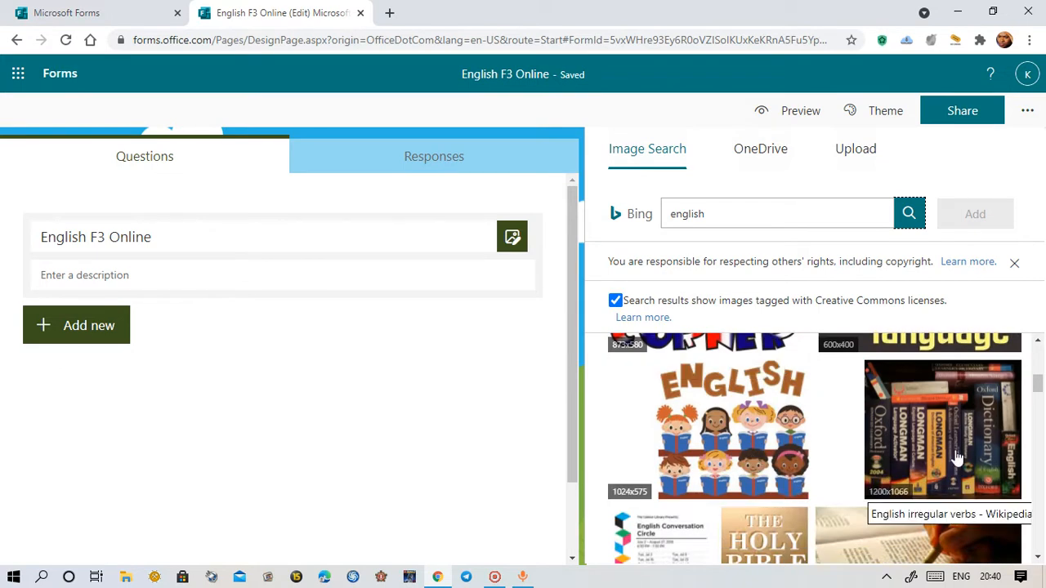
click(957, 457)
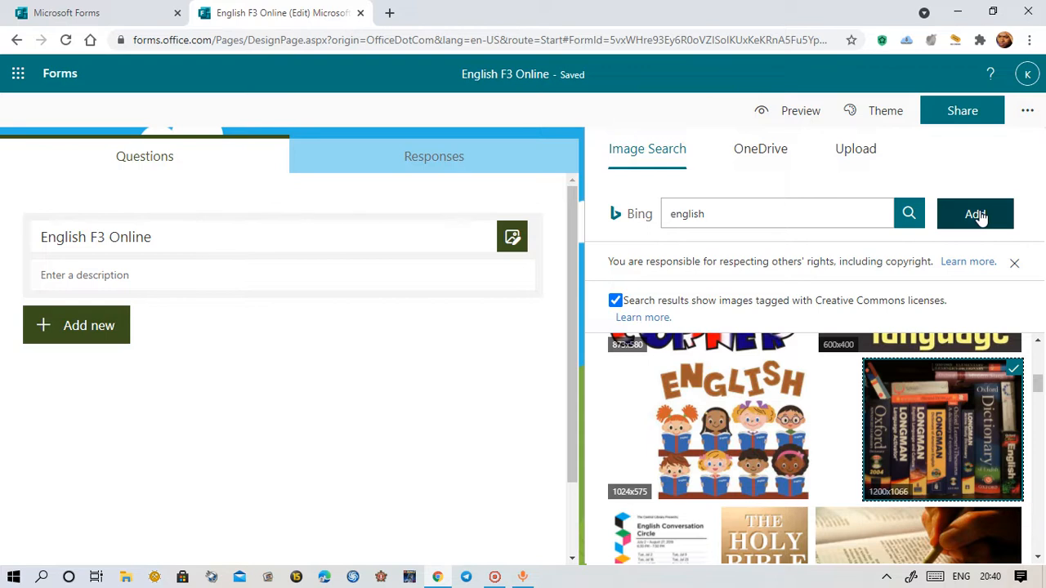
click(978, 214)
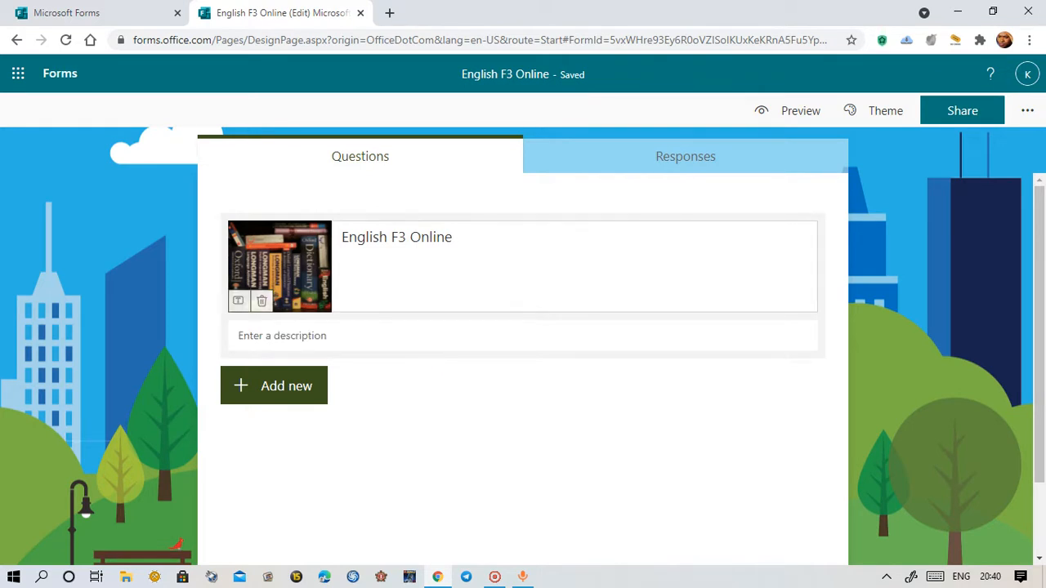
click(625, 280)
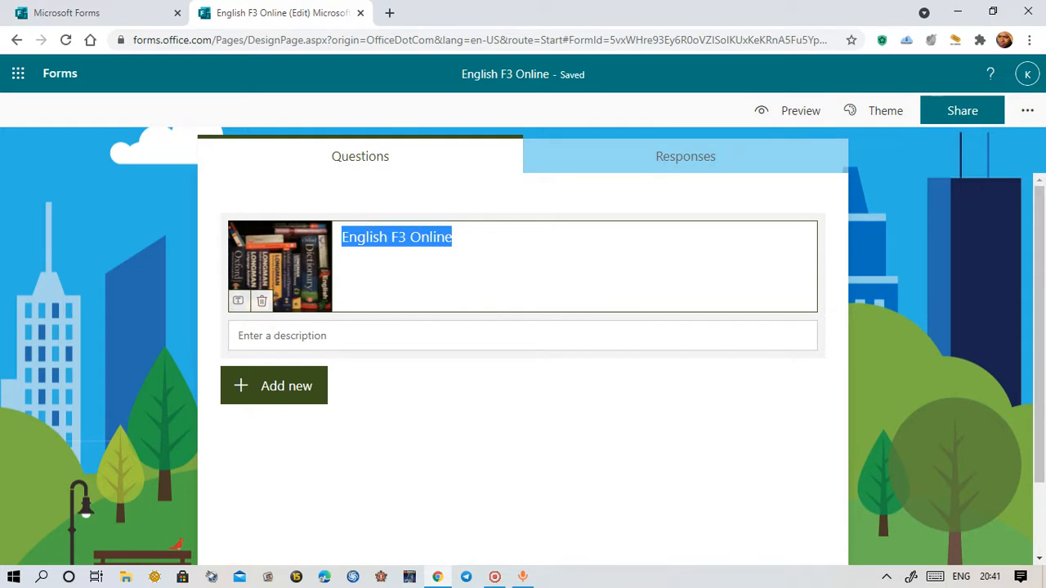
Write the description '90 minutes' and 'Answer all questions.' on two lines under the title
click(270, 334)
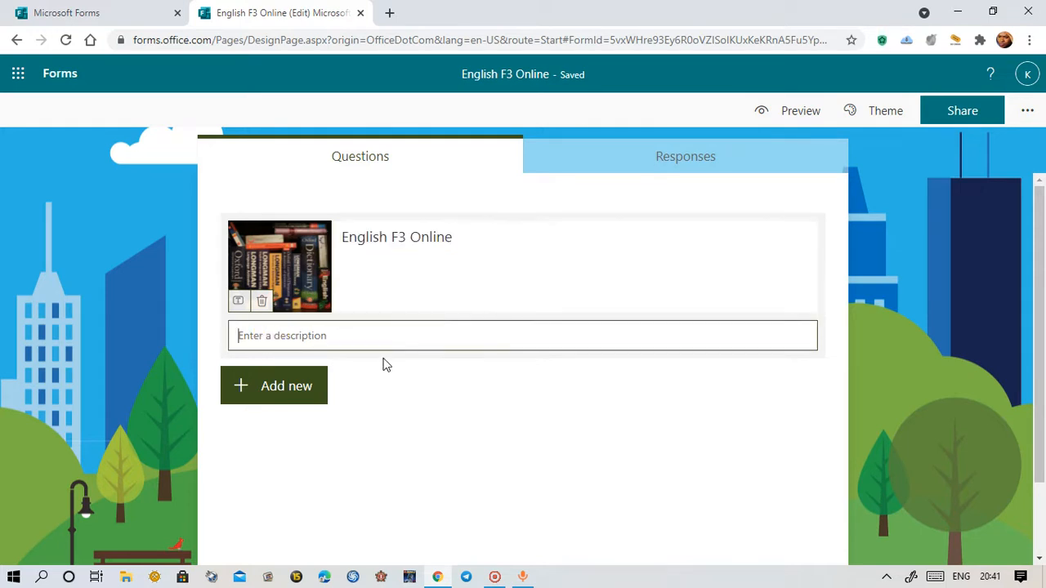
text(90)
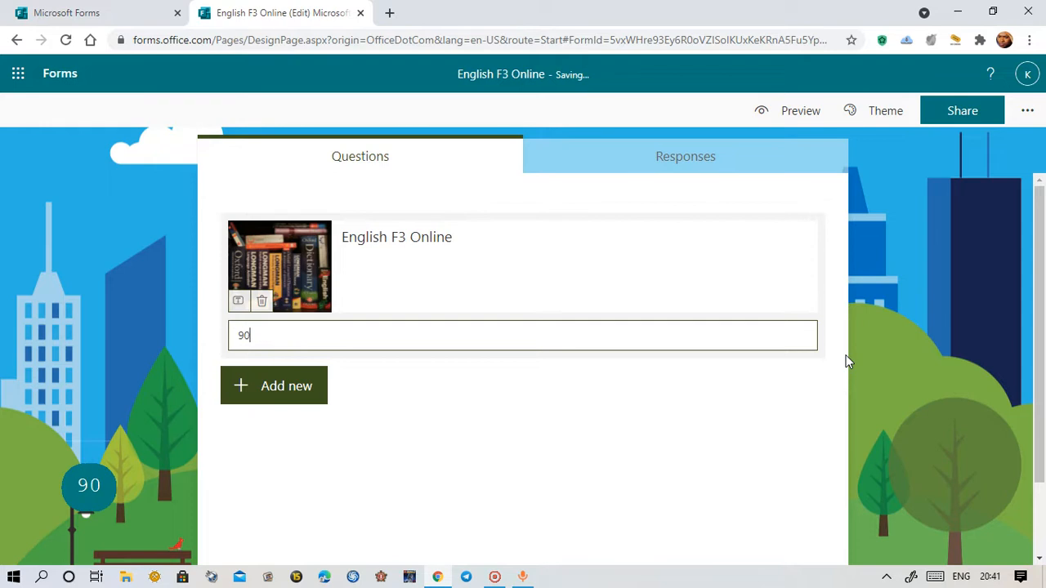
text( minutes)
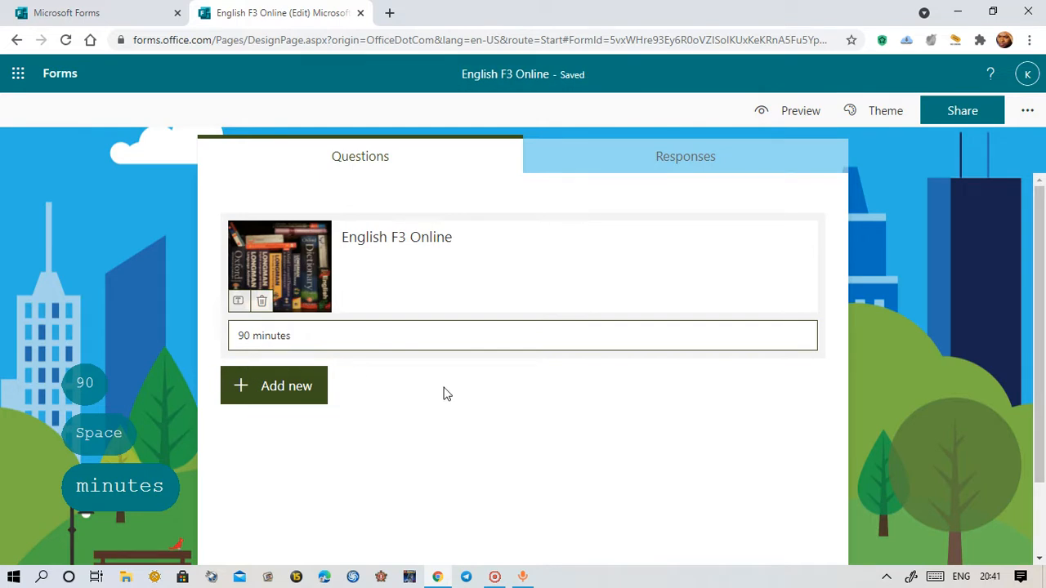
key(Return)
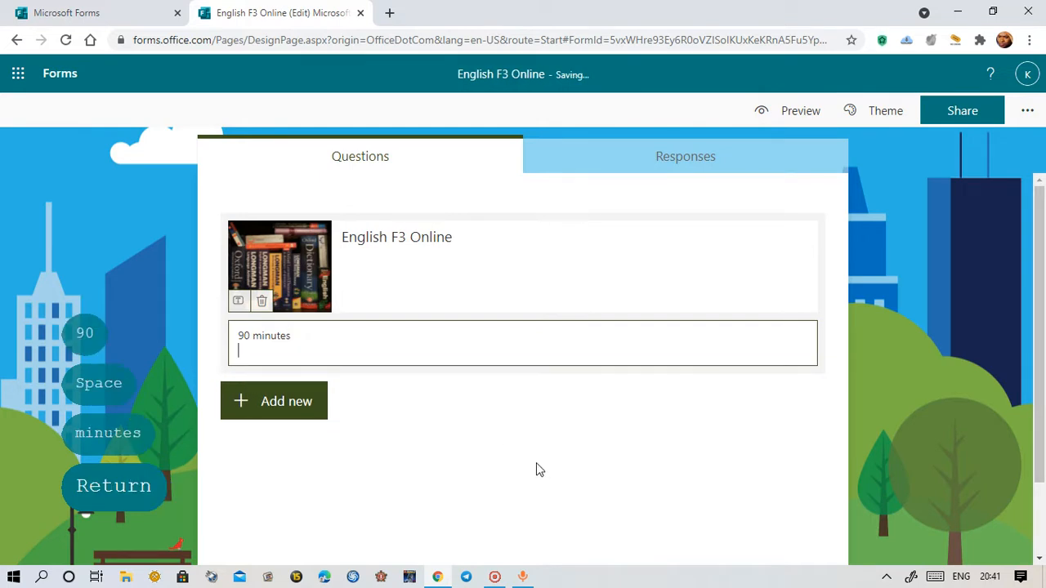
text(Answer )
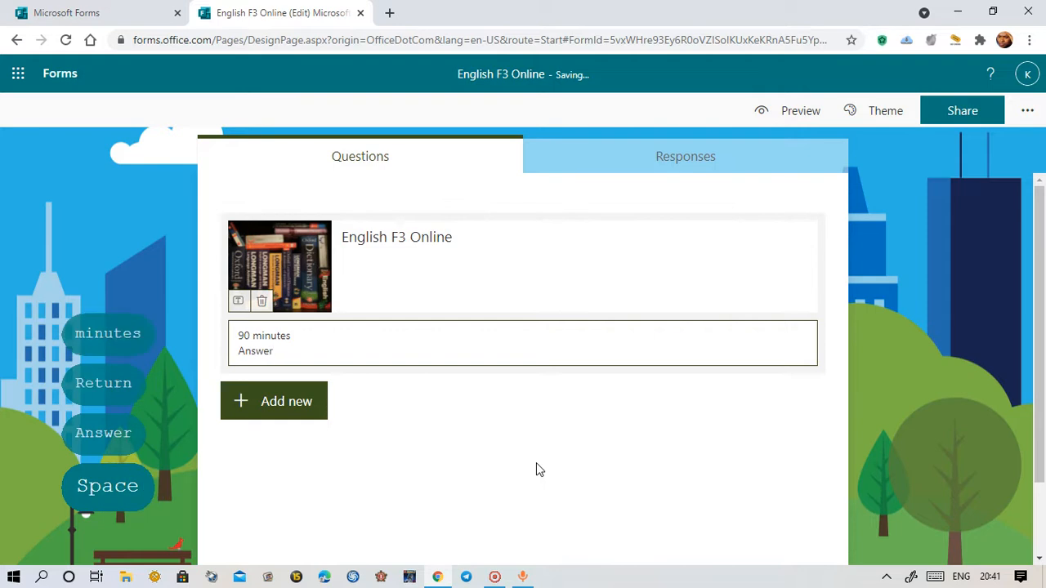
text(t)
key(BackSpace)
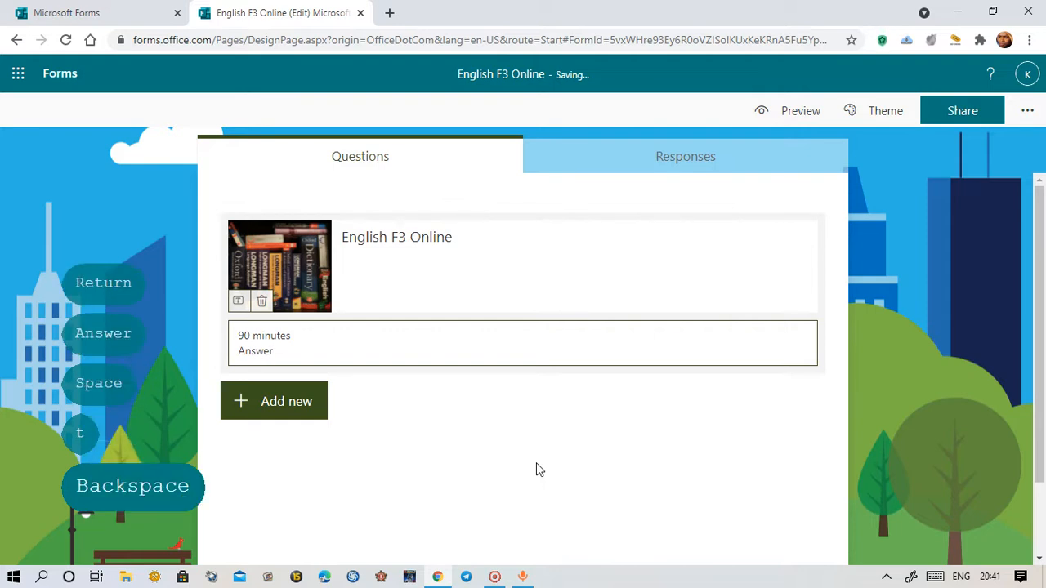
text(all q)
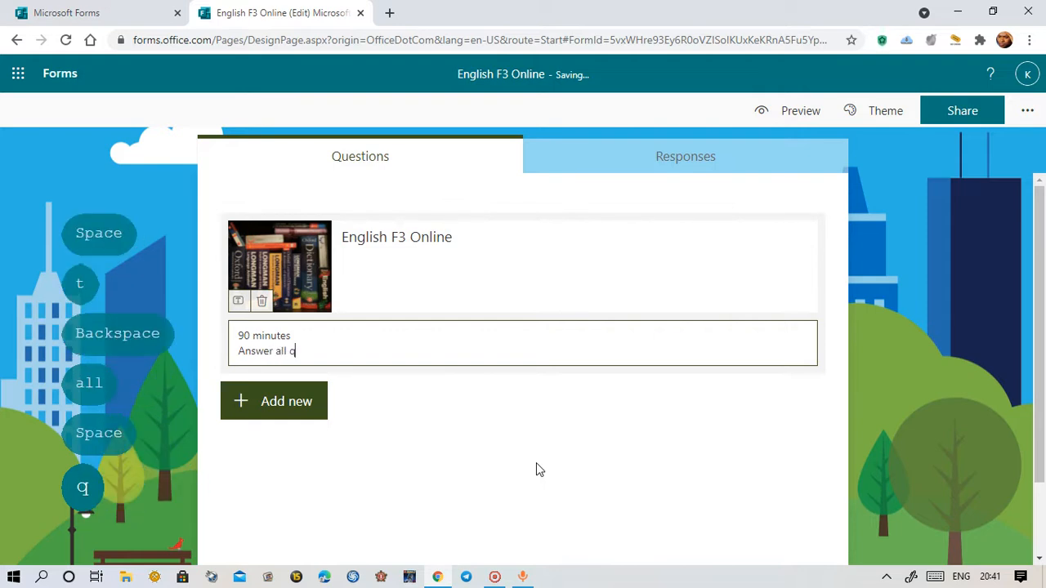
text(uestions.)
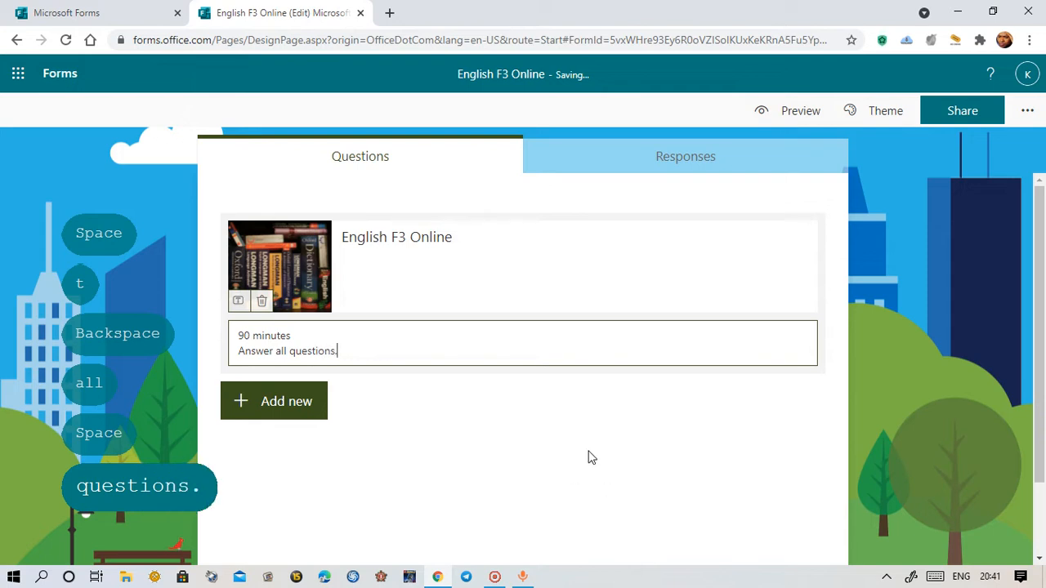
click(901, 425)
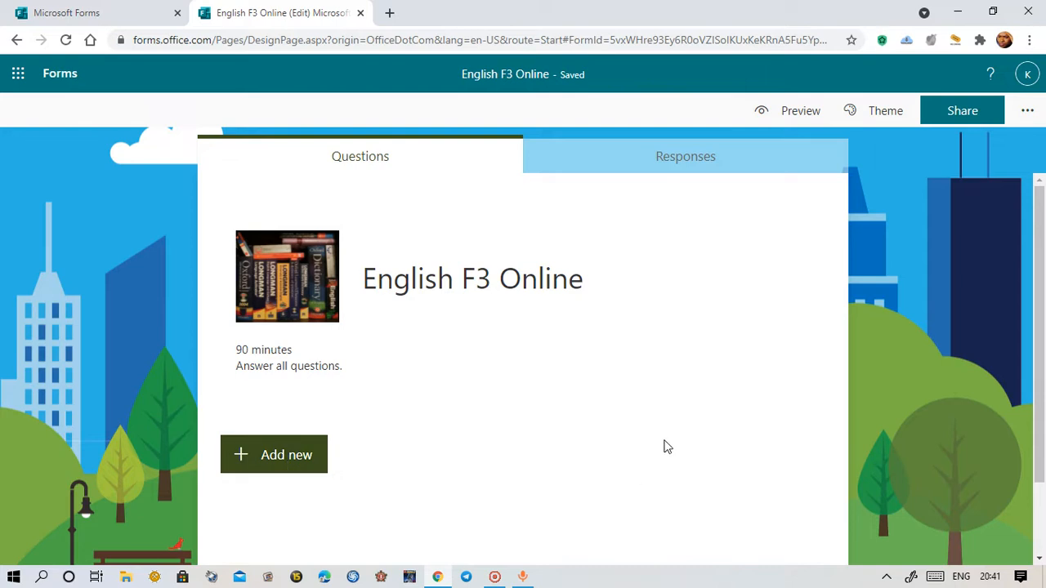
click(317, 458)
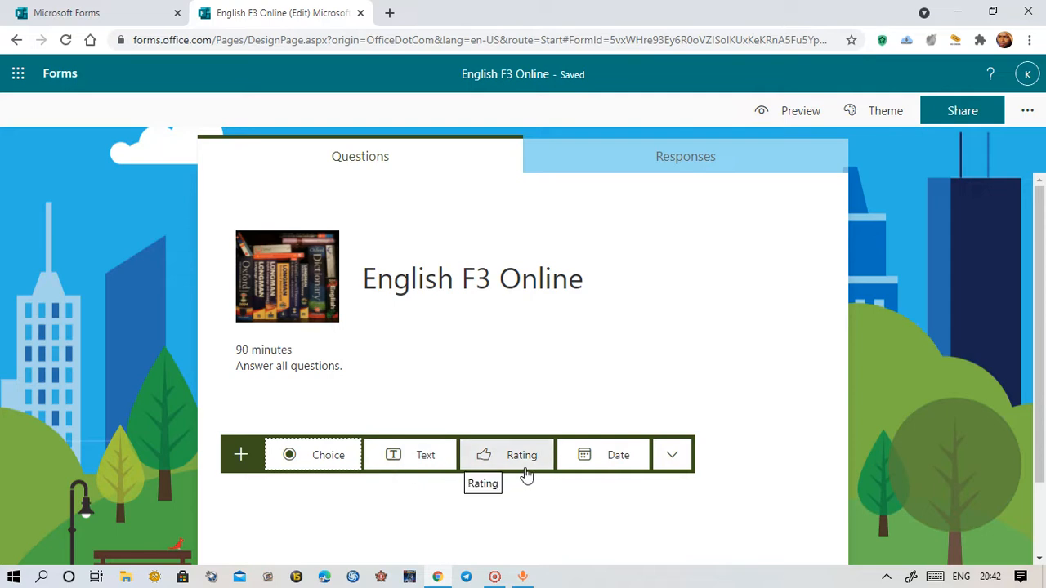
click(686, 460)
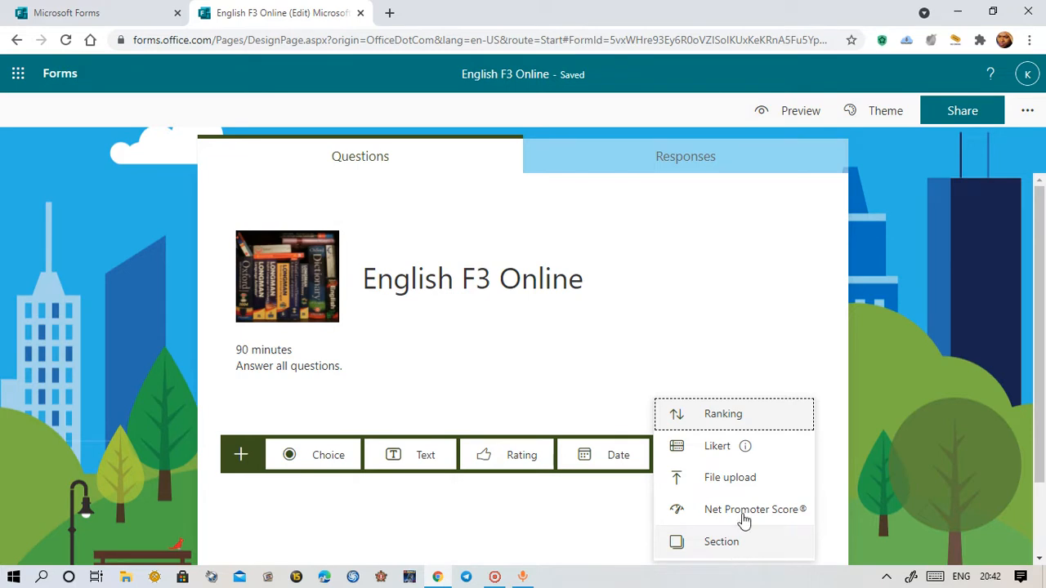
click(938, 338)
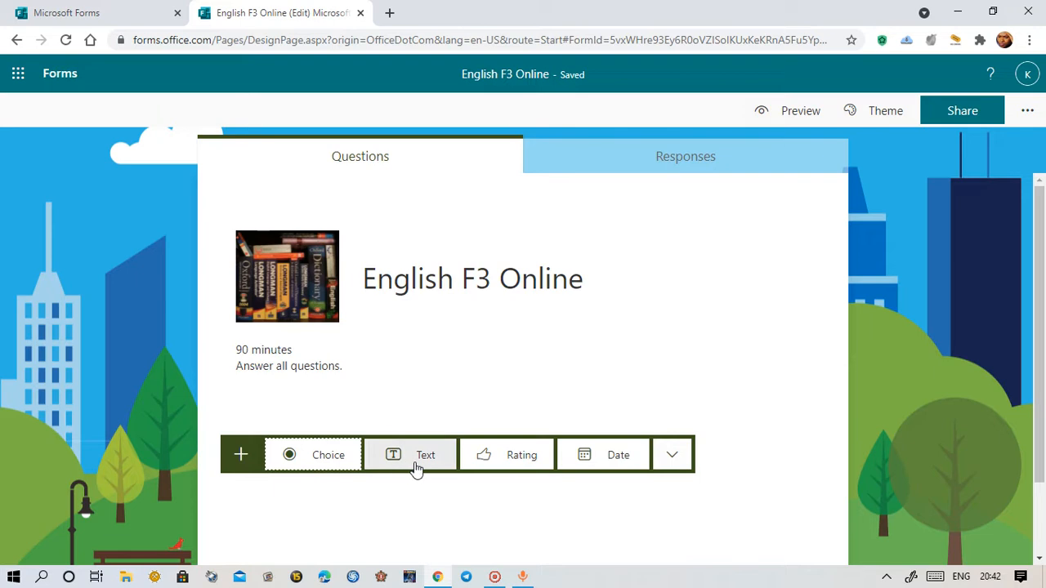
Add a text question titled 'Class :' as question 1
click(416, 462)
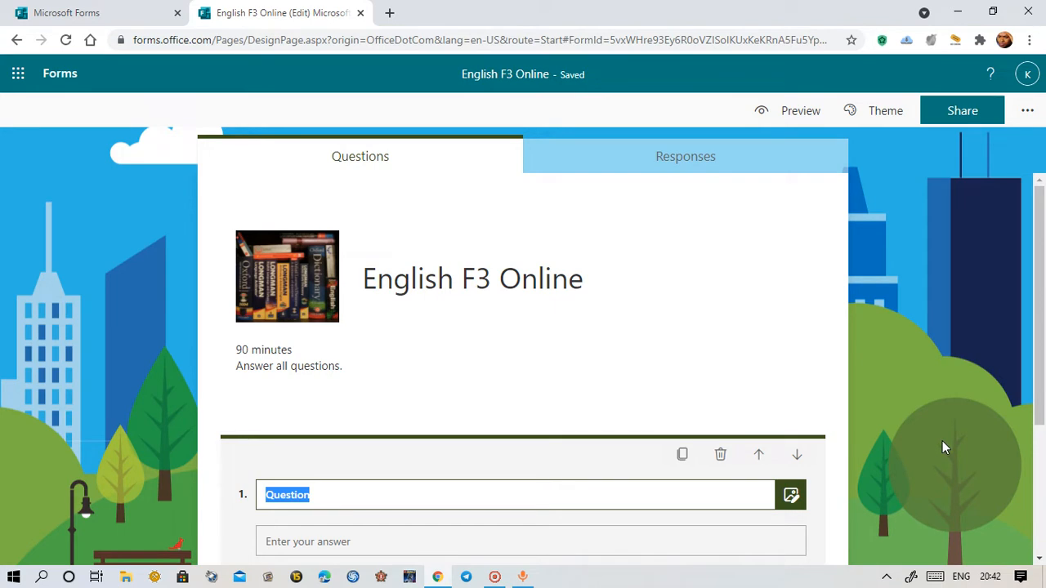
text(Clas)
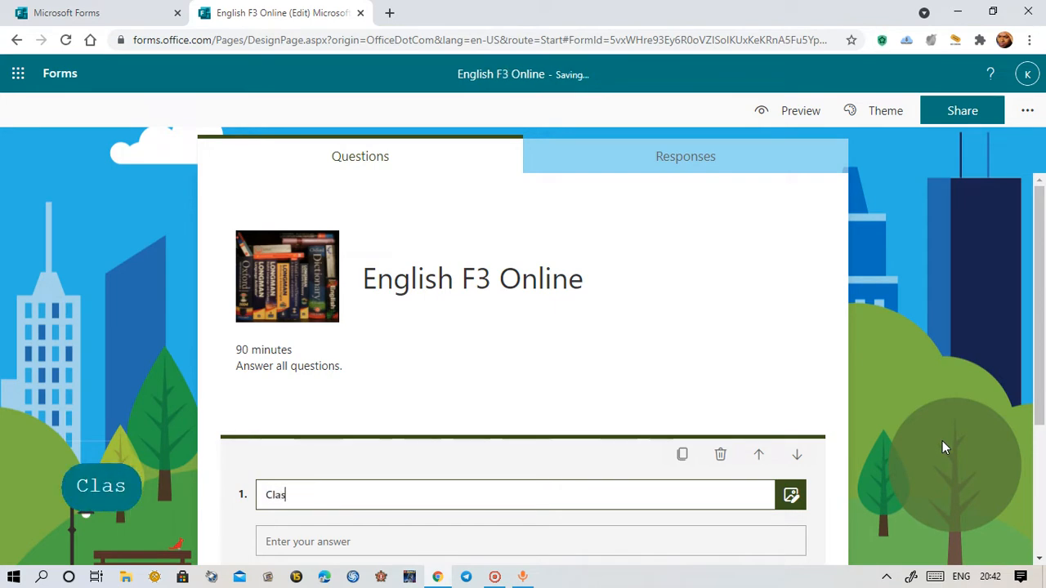
text(s :)
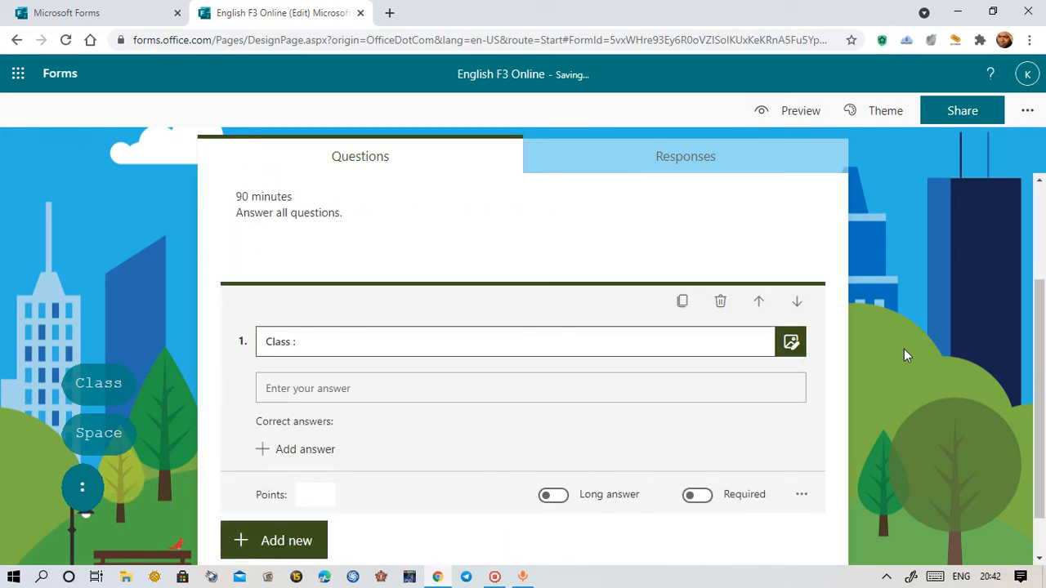
scroll(514, 441, up, 2)
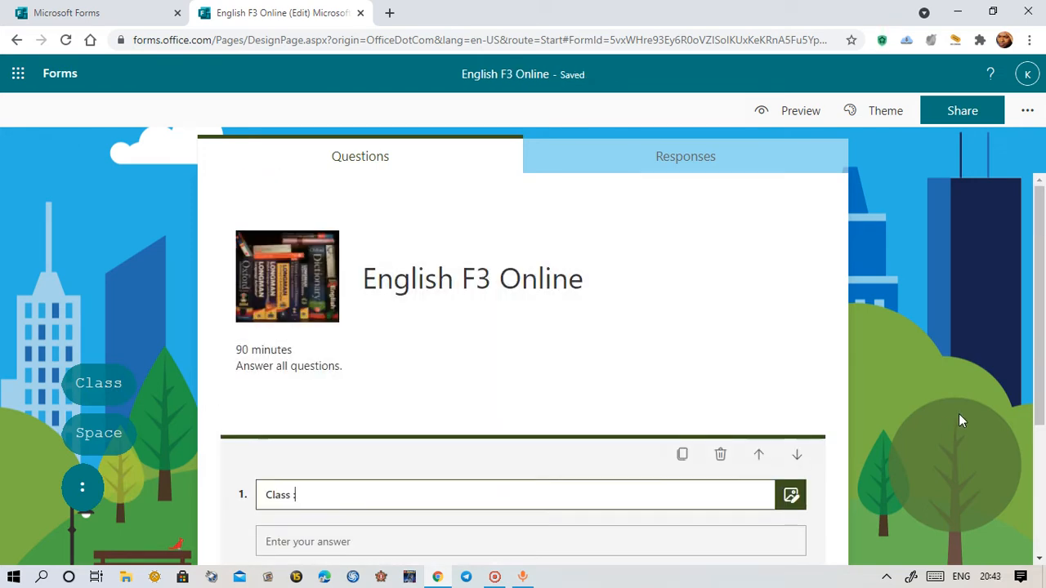
scroll(957, 417, down, 2)
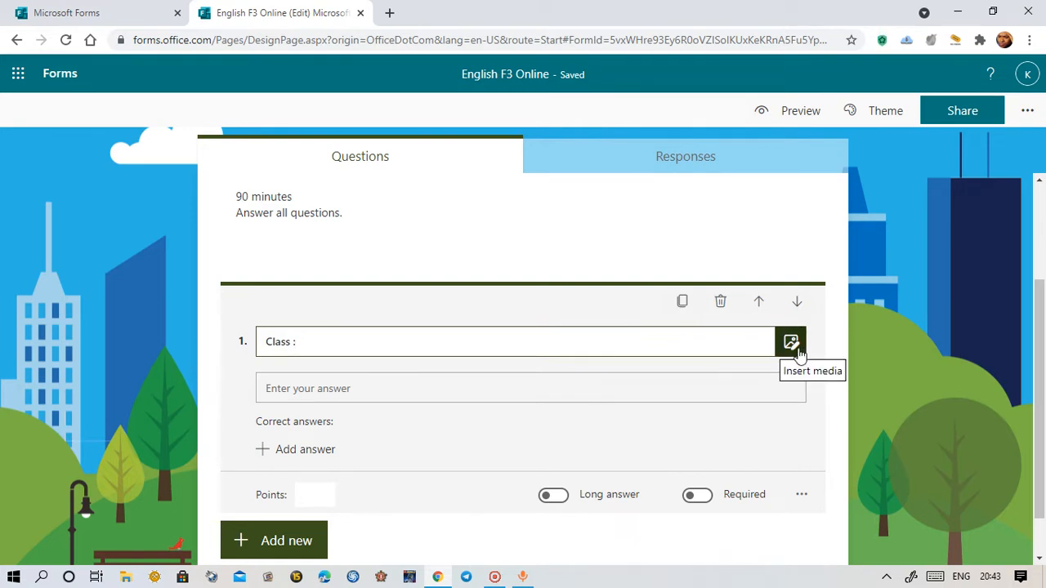
click(326, 389)
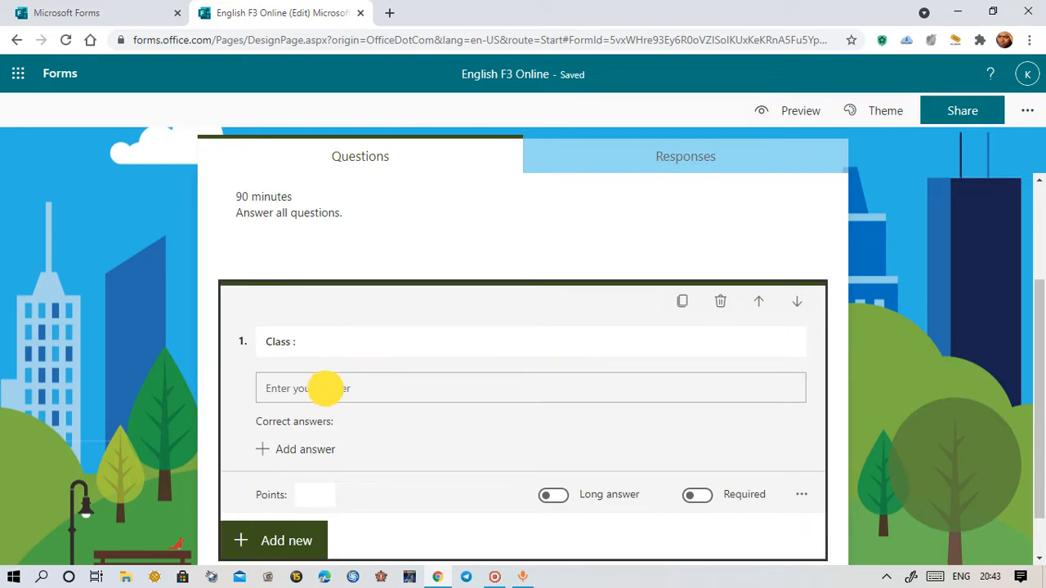
Switch on the Required toggle for the 'Class :' question
click(305, 387)
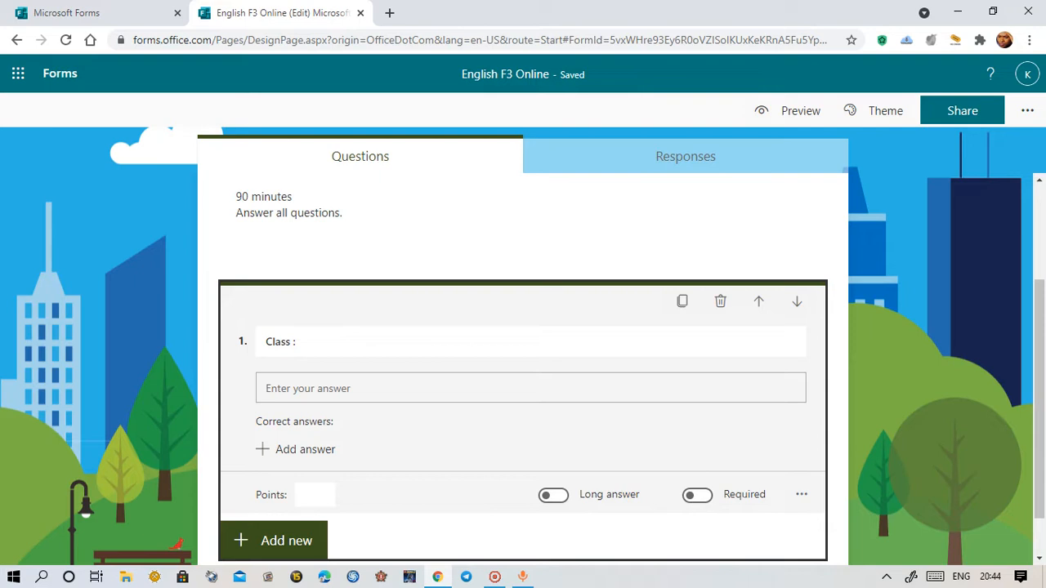
click(804, 497)
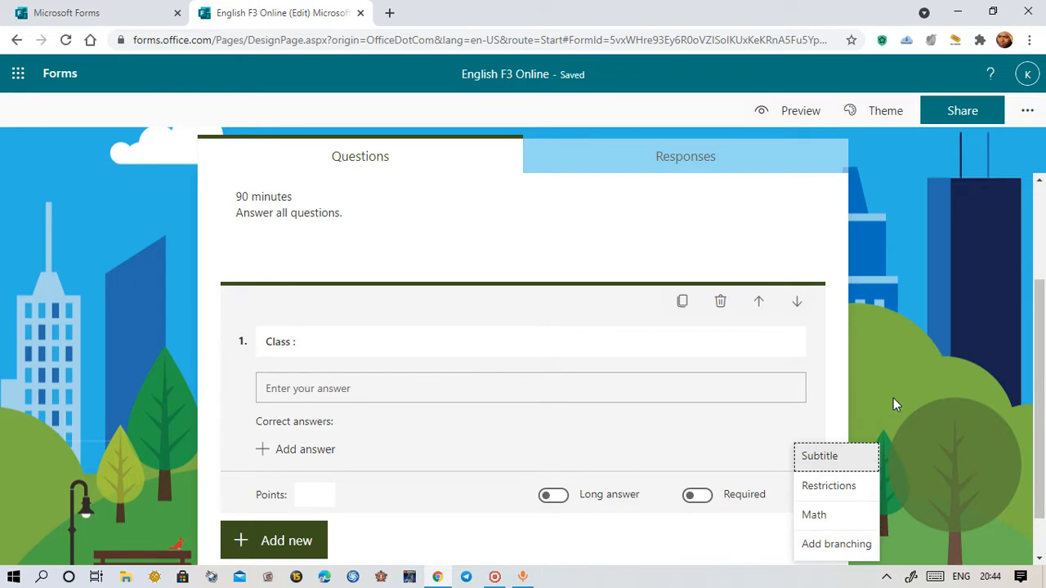
click(887, 364)
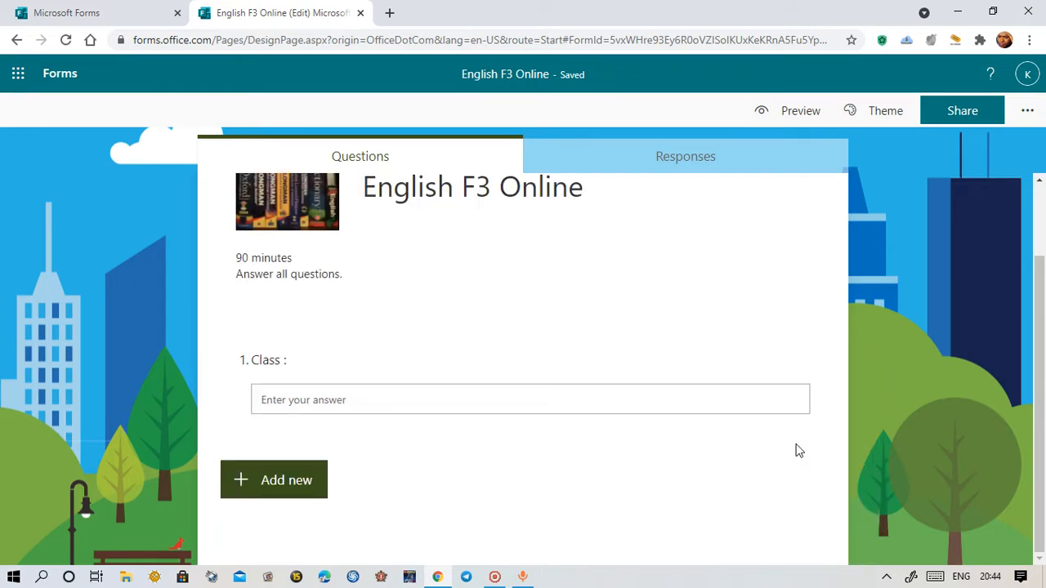
click(349, 371)
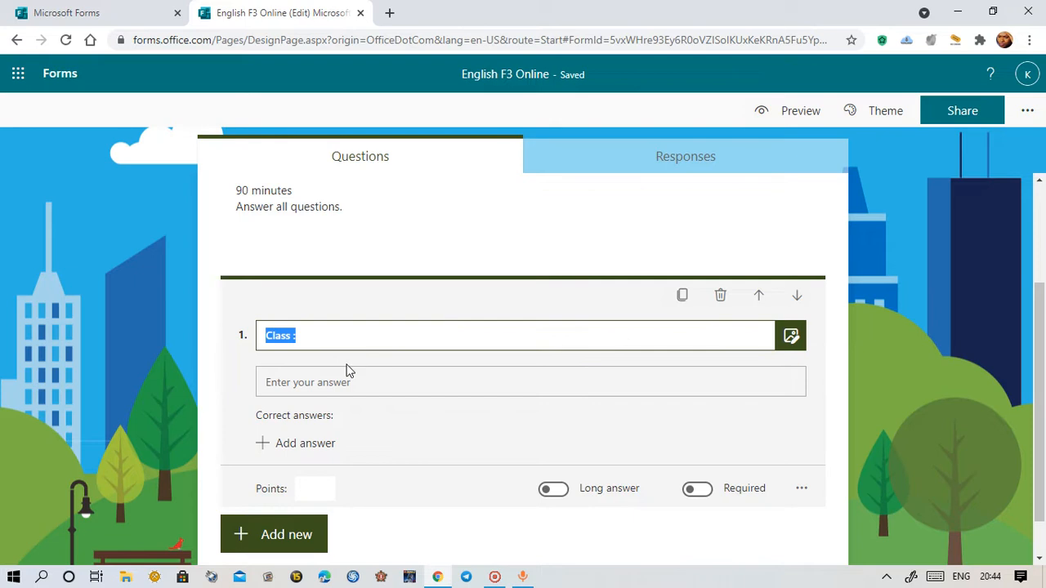
click(699, 490)
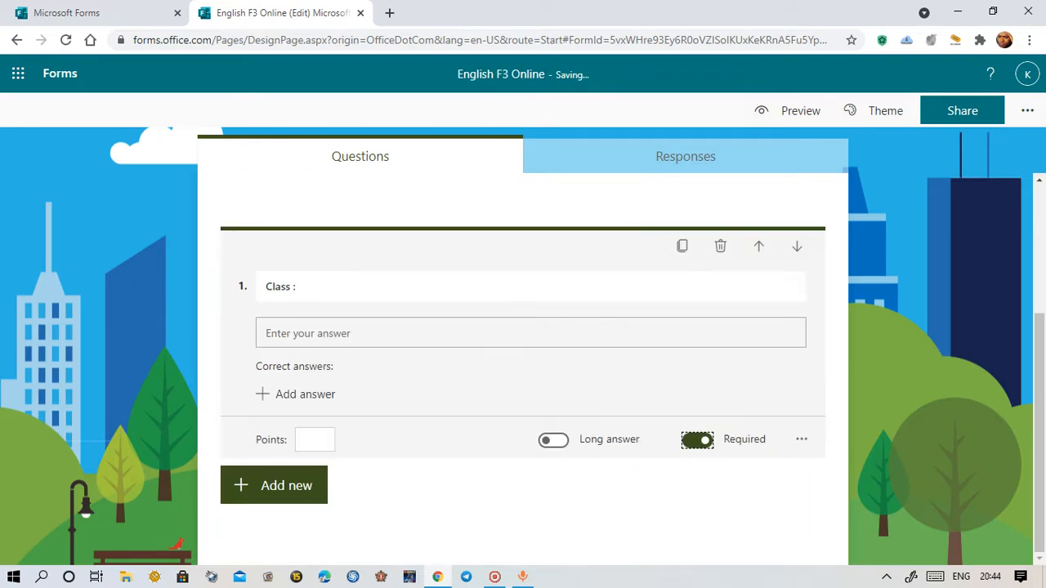
scroll(312, 421, up, 3)
scroll(388, 492, down, 3)
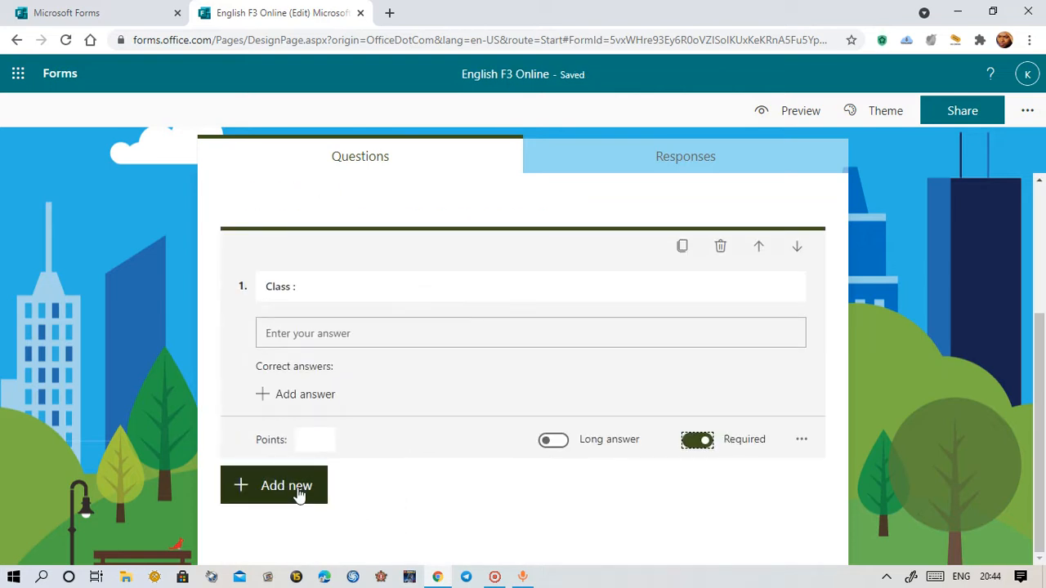
Add a required text question titled 'Full name :' as question 2, below the Class question
click(298, 490)
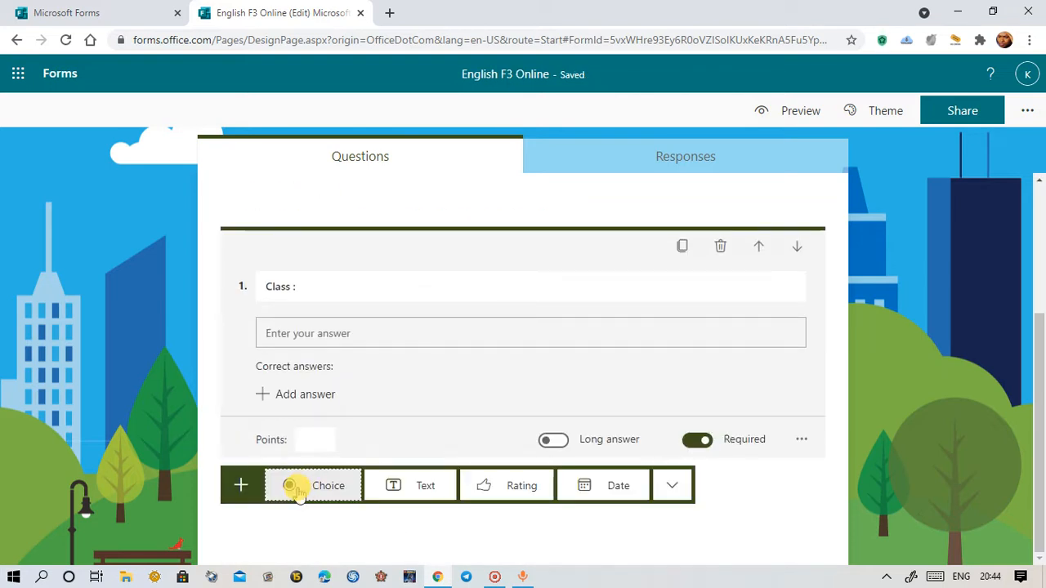
click(415, 500)
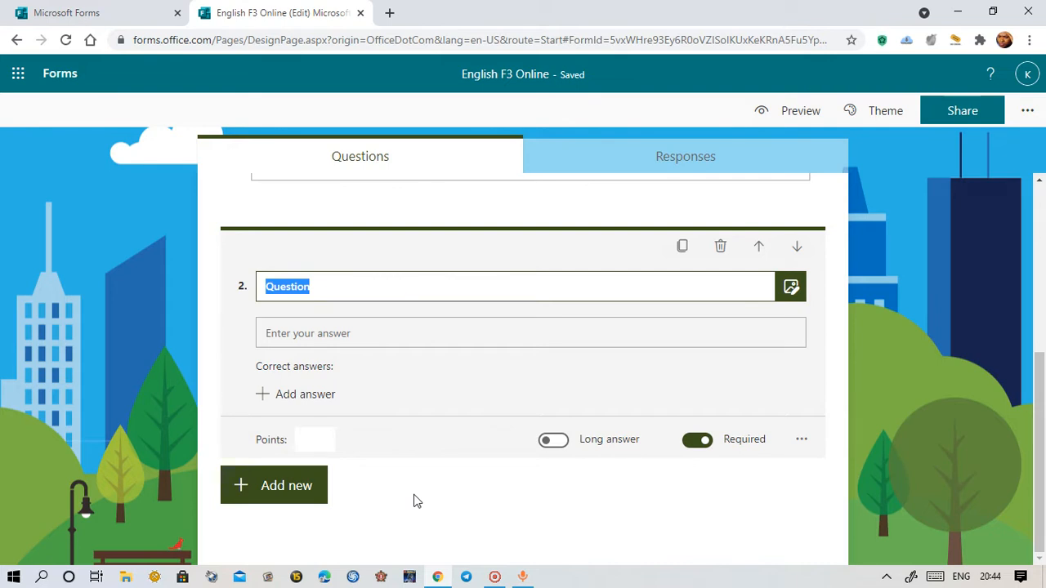
text(Full)
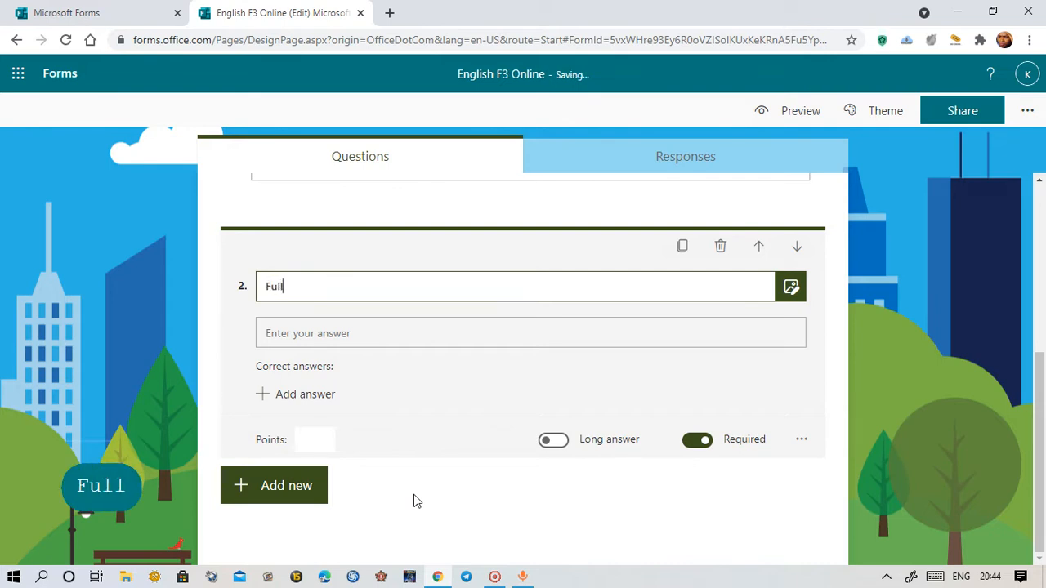
text( nam)
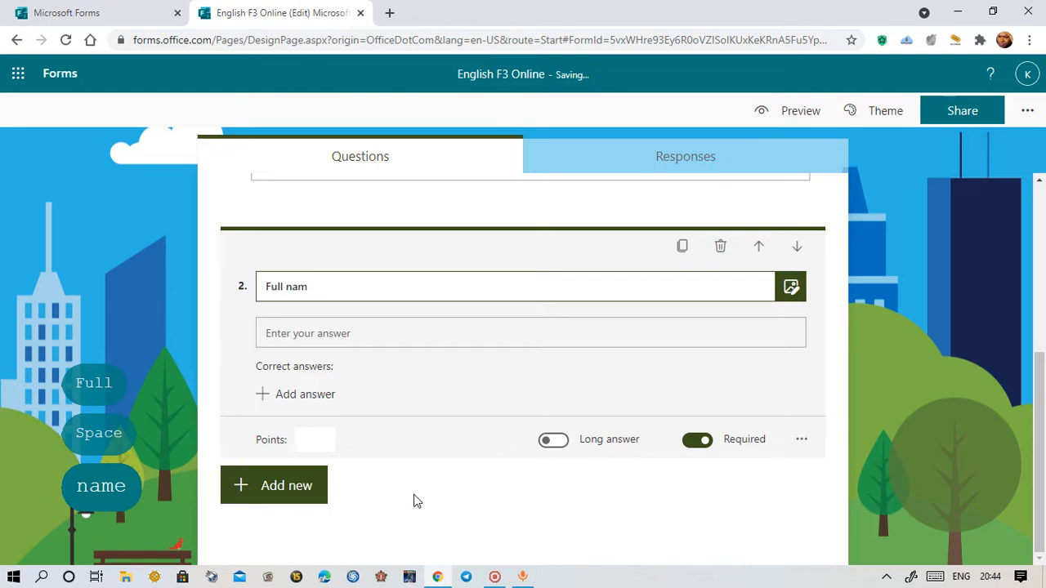
text(e :)
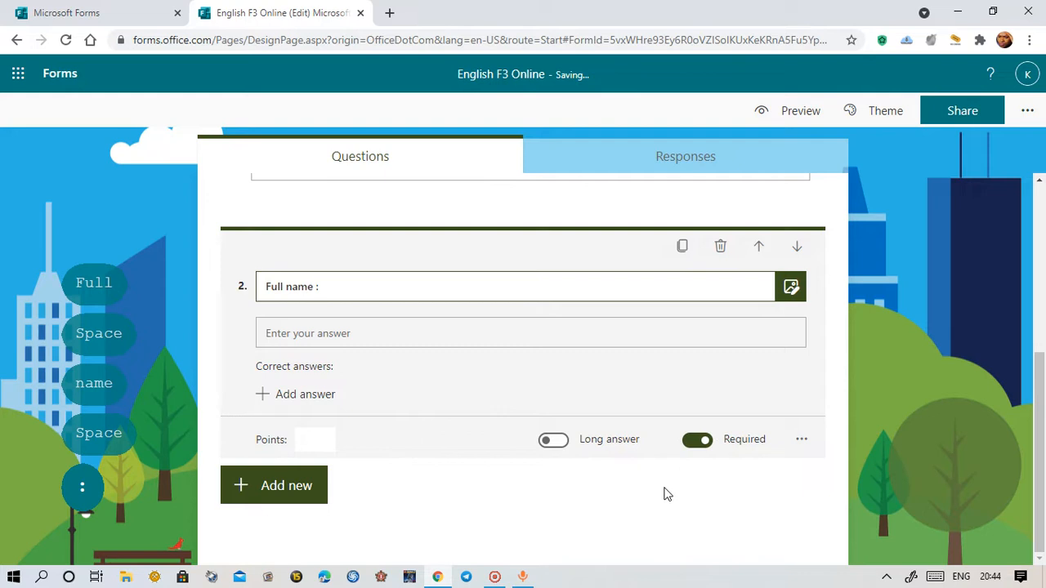
scroll(657, 501, up, 1)
scroll(657, 502, up, 4)
scroll(656, 501, down, 4)
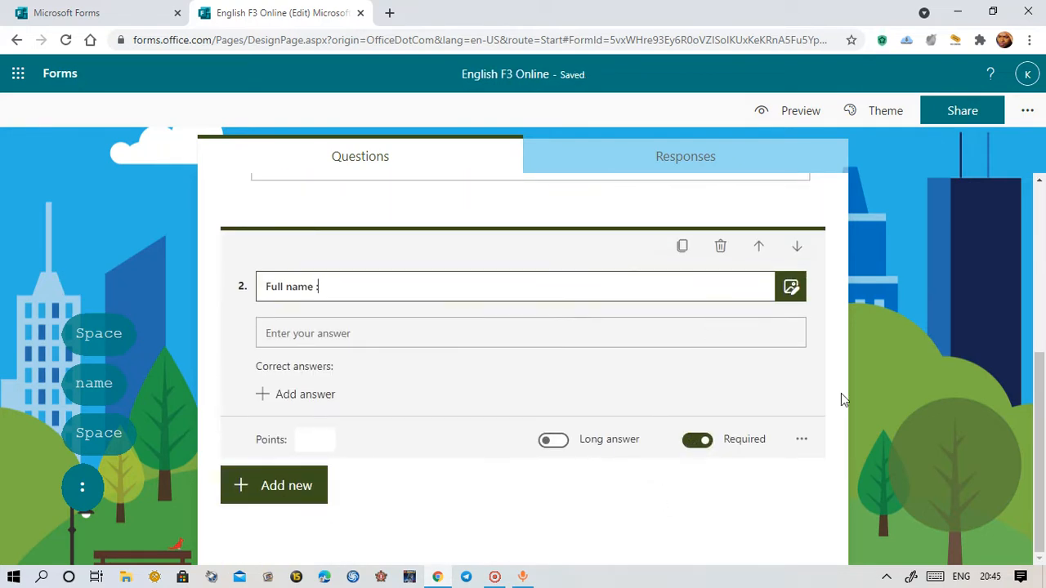
click(556, 502)
scroll(959, 483, up, 2)
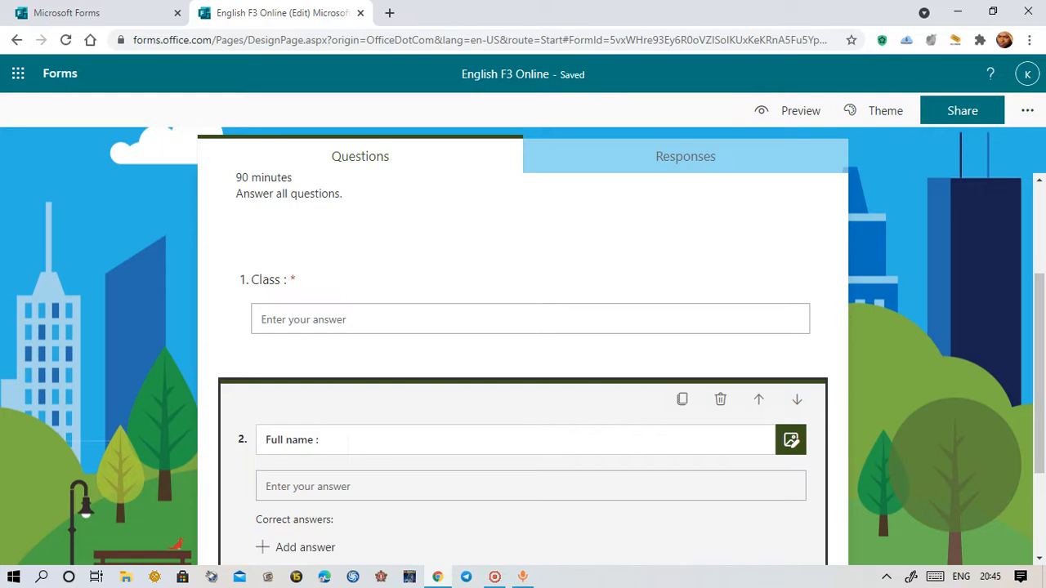
click(966, 438)
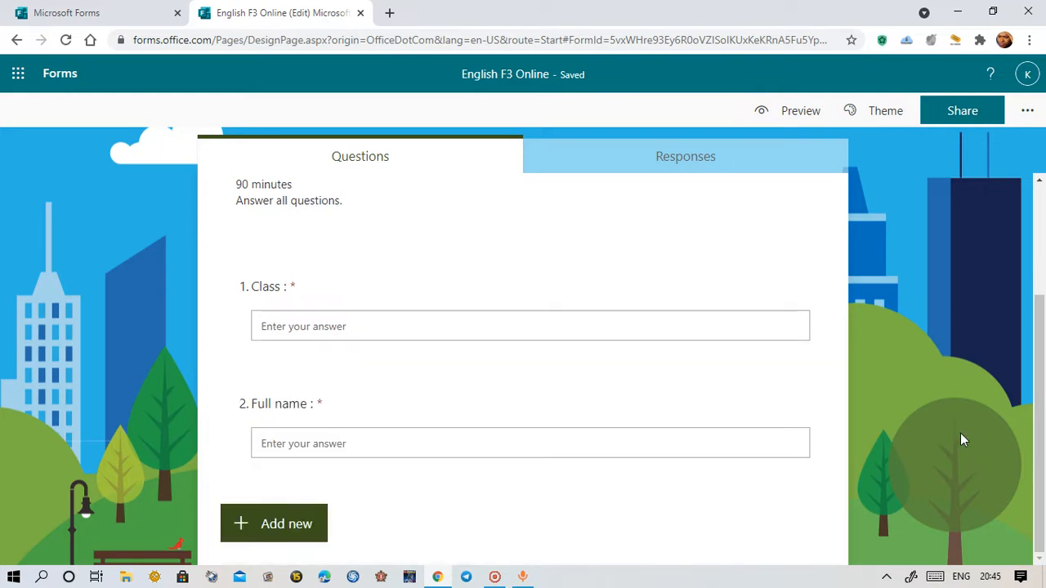
Move the 'Full name :' question up to question 1, above 'Class :'
click(387, 433)
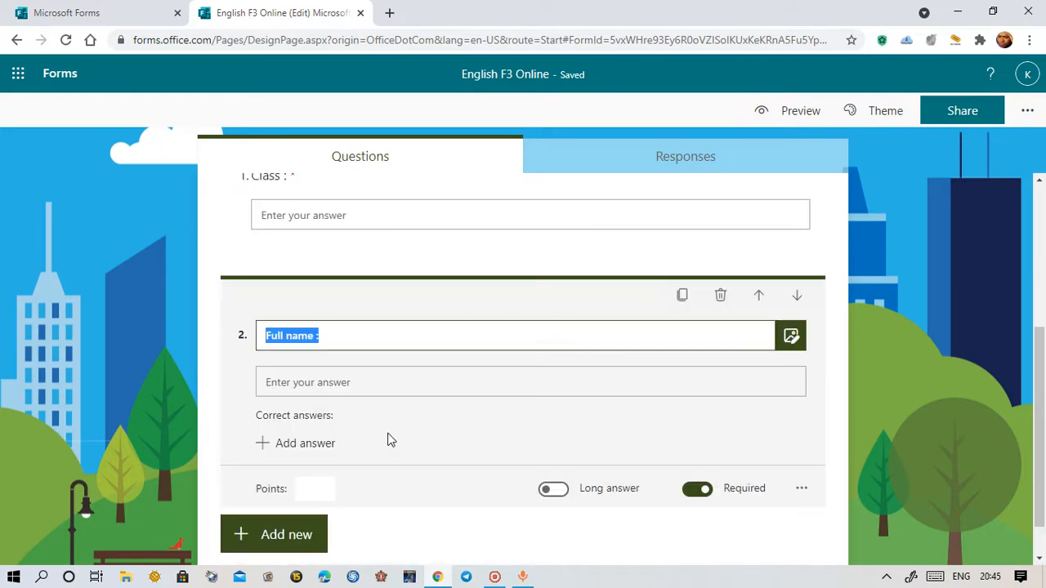
scroll(423, 444, up, 1)
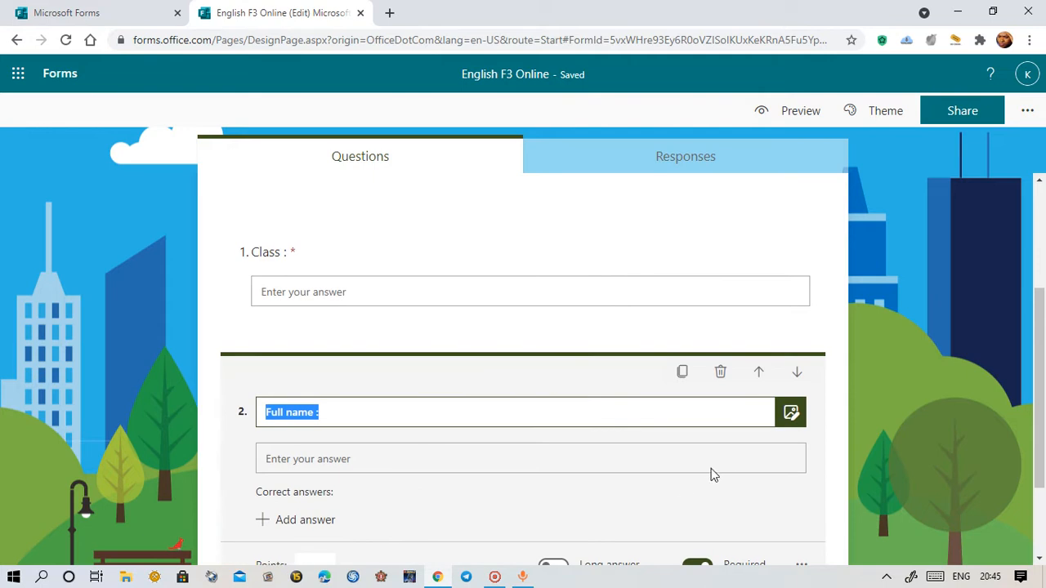
click(759, 374)
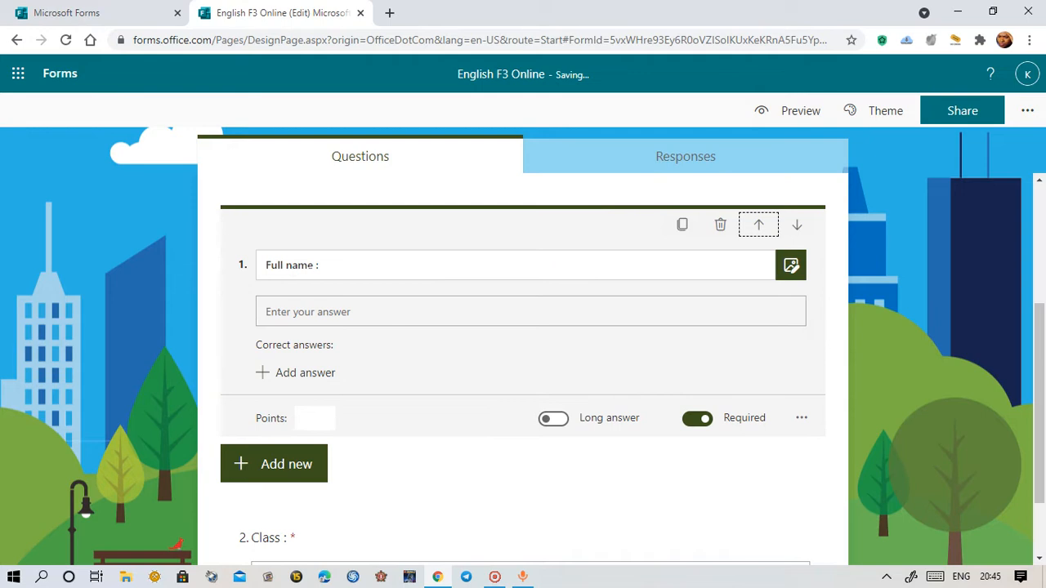
scroll(486, 486, down, 1)
scroll(283, 448, up, 4)
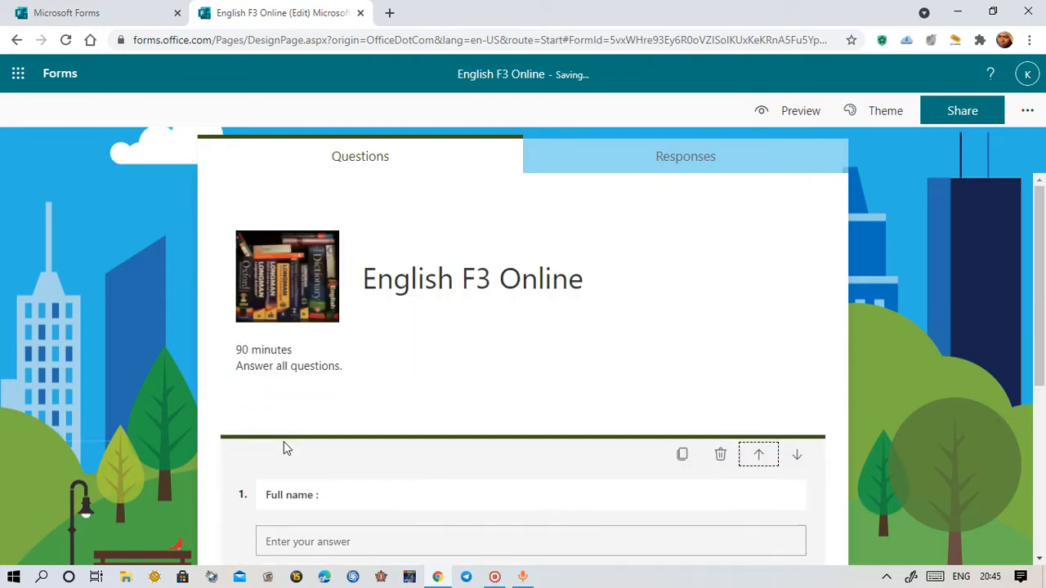
scroll(837, 539, down, 3)
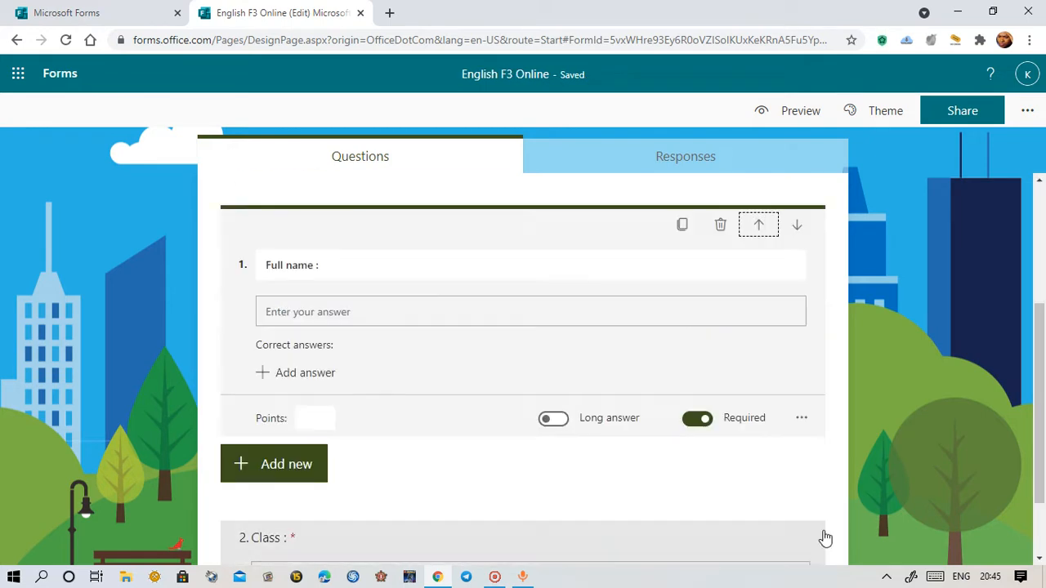
click(867, 531)
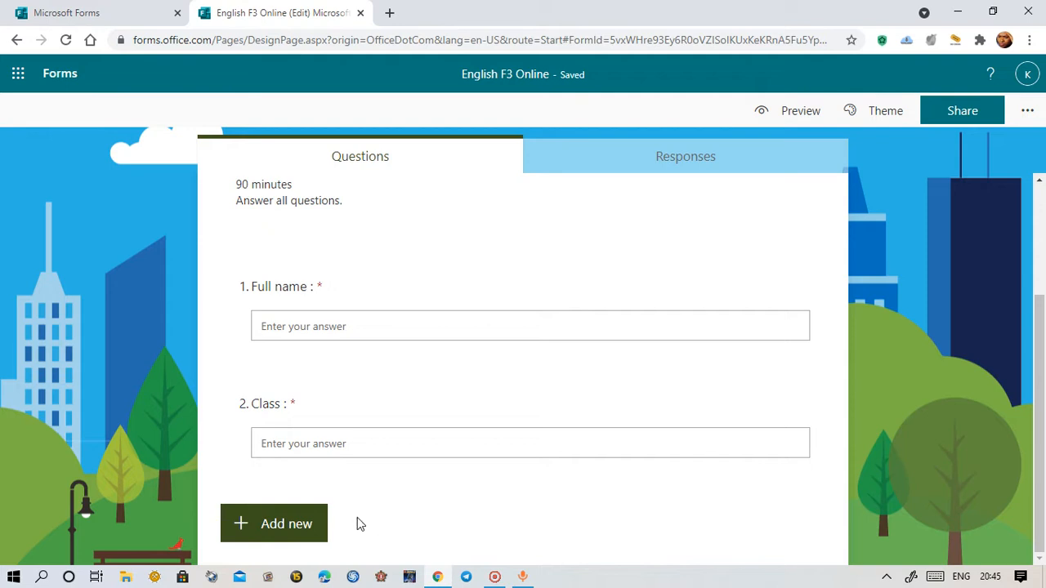
Add a new section titled 'Section A - Multiple Choice'
click(309, 531)
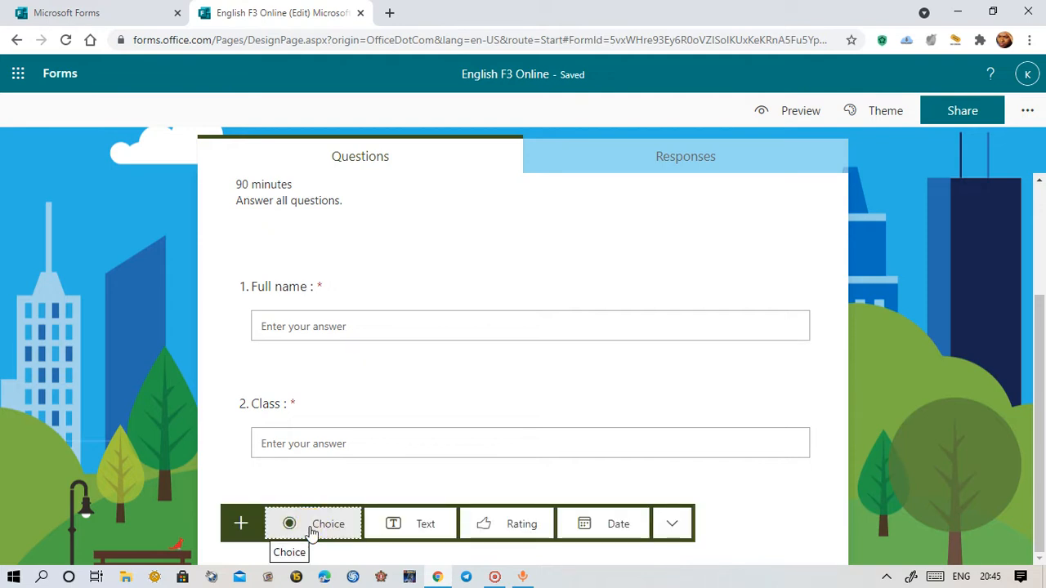
click(681, 539)
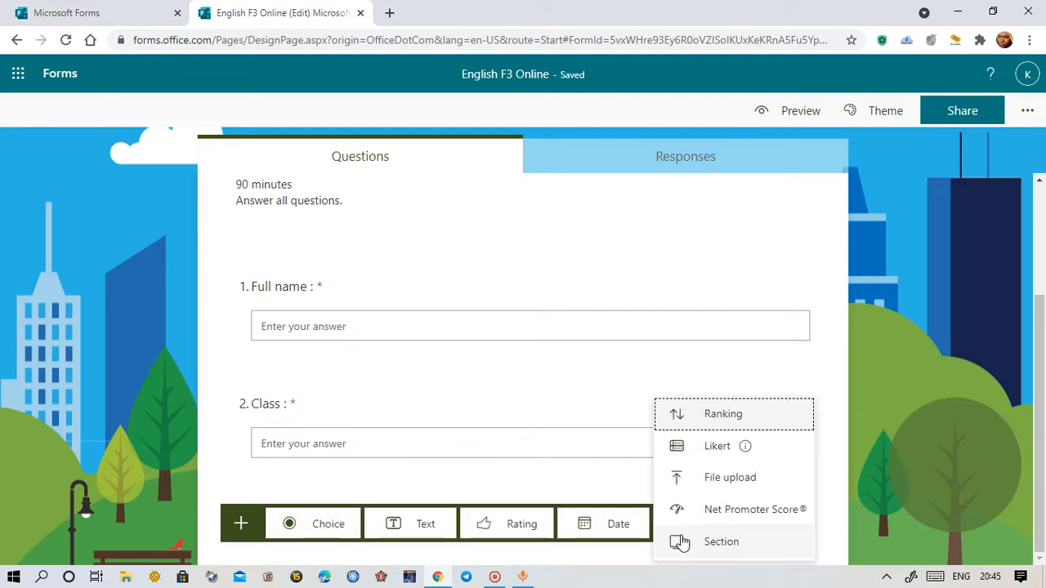
click(760, 553)
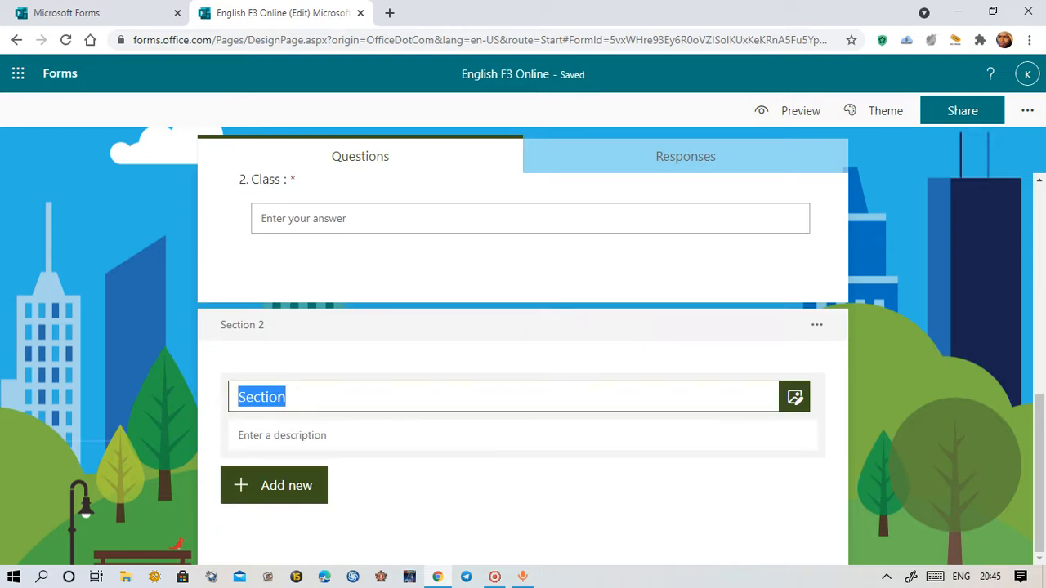
text(Sectio)
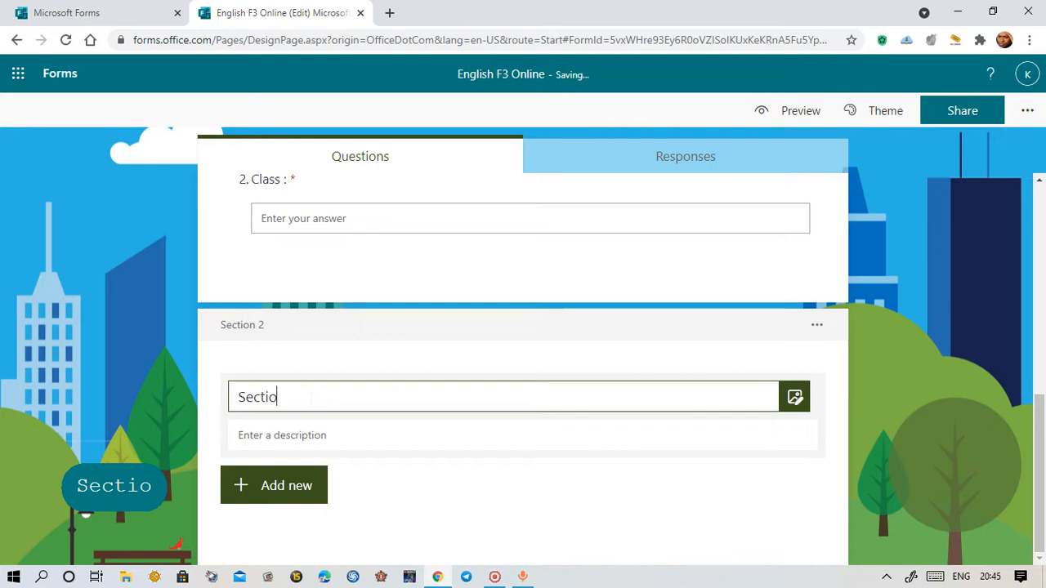
text(n A)
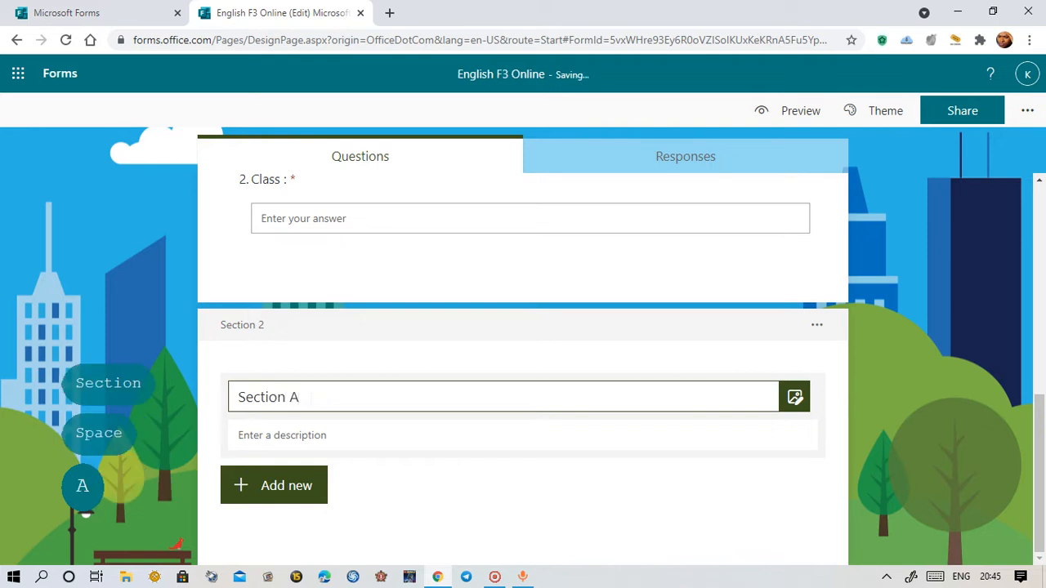
text( - )
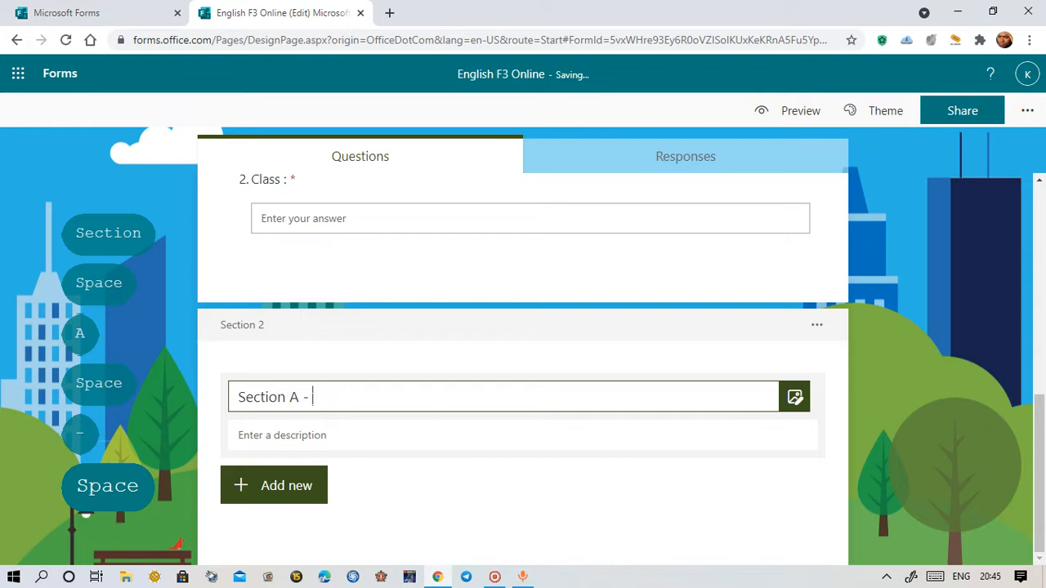
text(Multi)
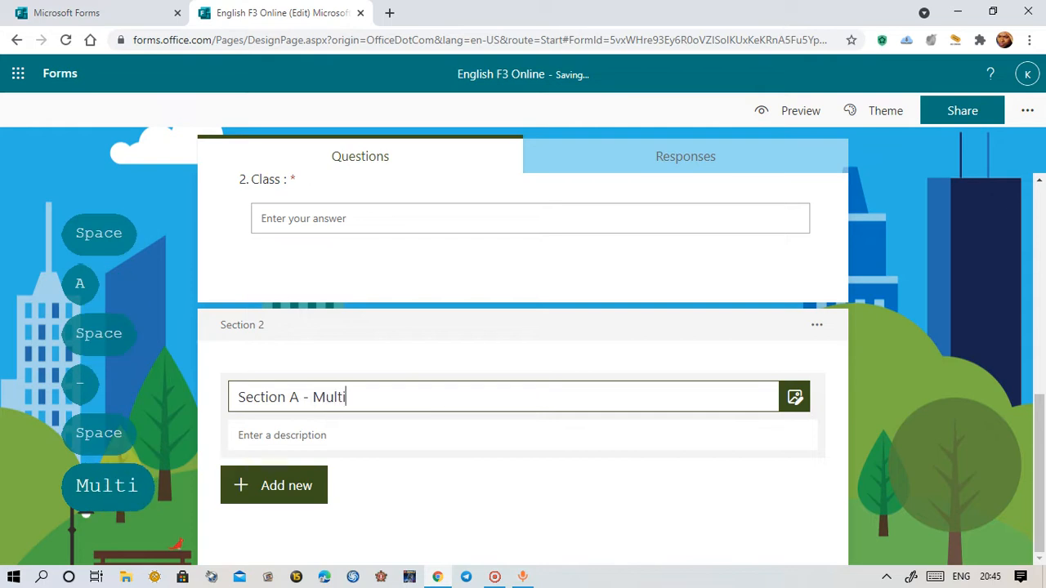
text(ple Choice)
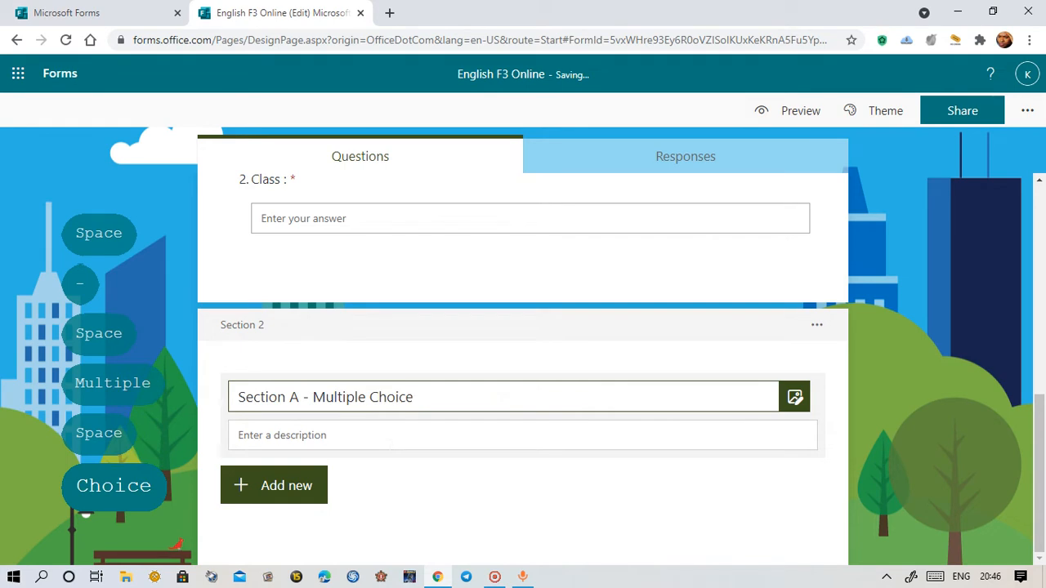
Write the section description 'Choose the best answer from the option A, B, C, D for each question.'
click(365, 433)
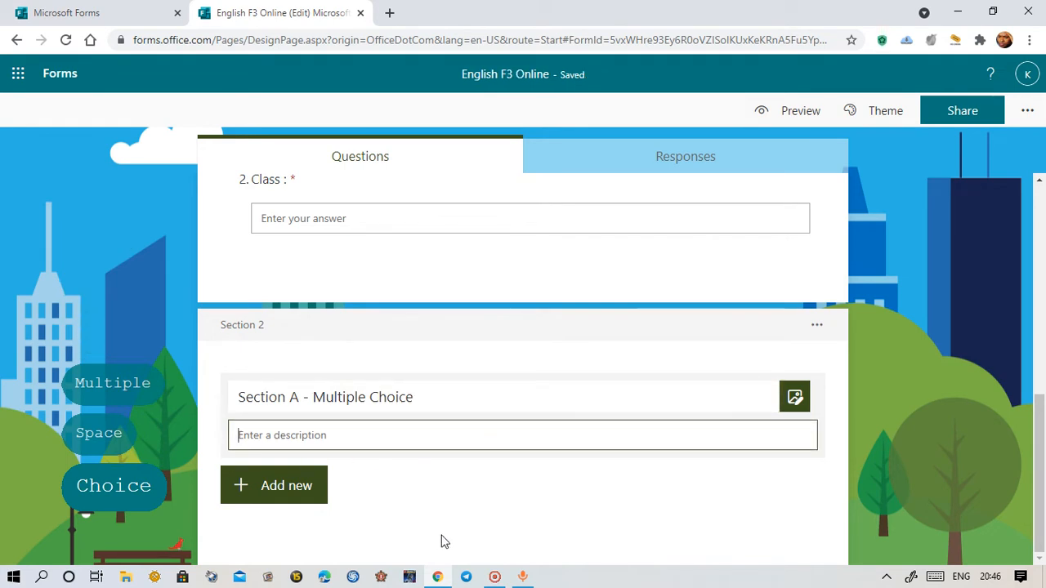
text(Choo)
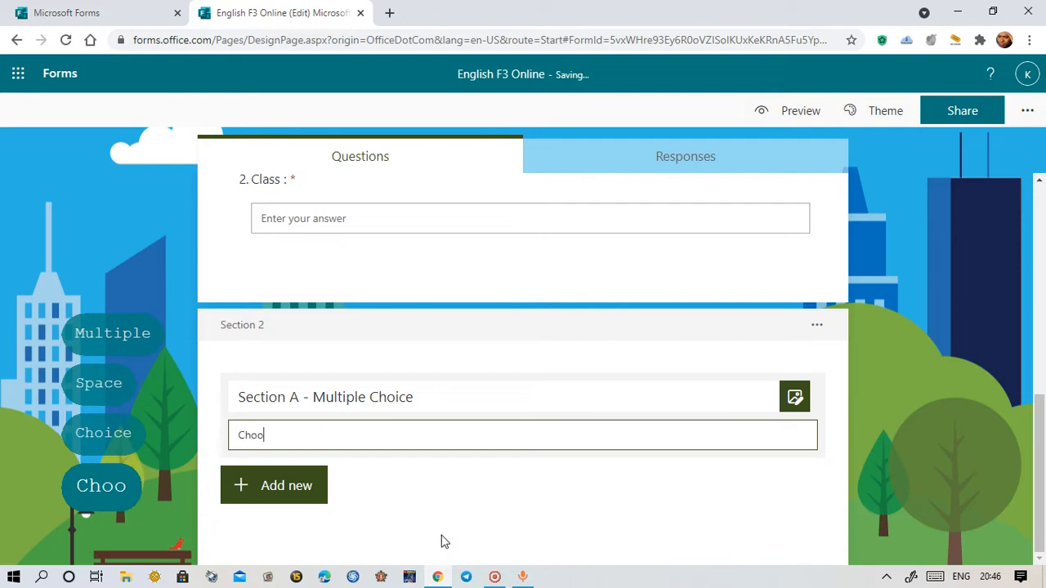
text(se the b)
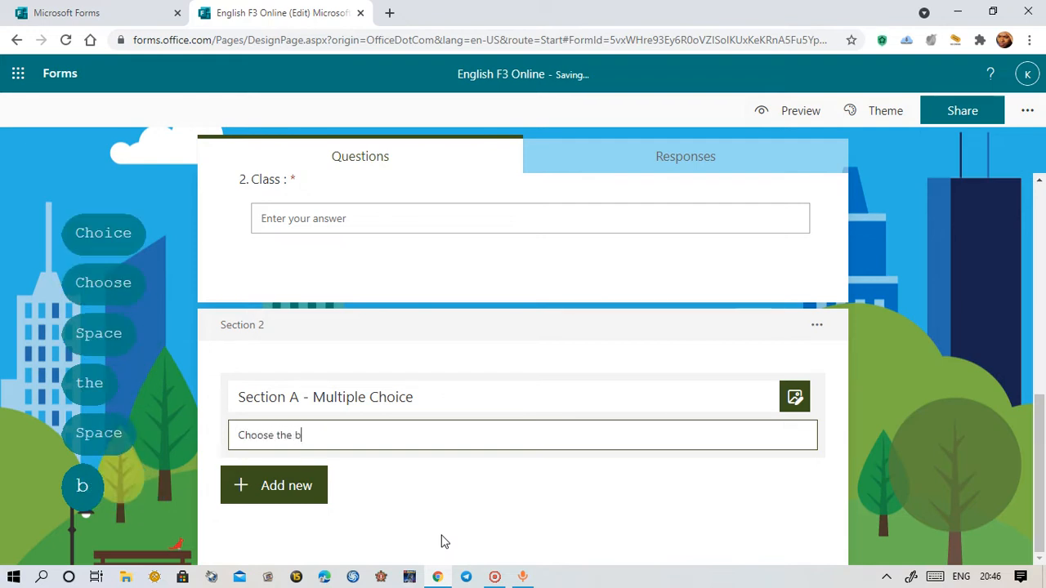
text(est answe)
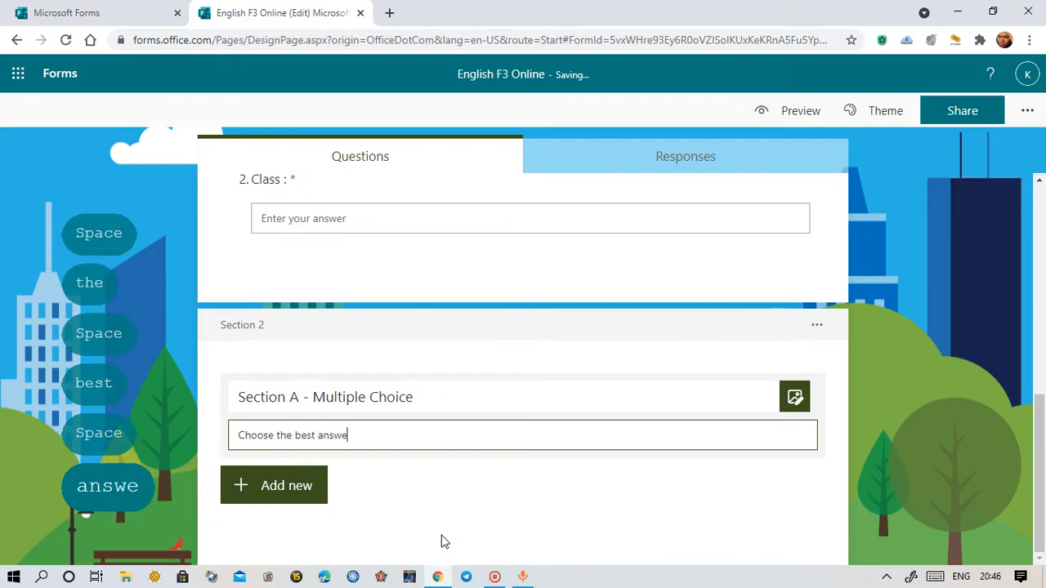
text(r for e)
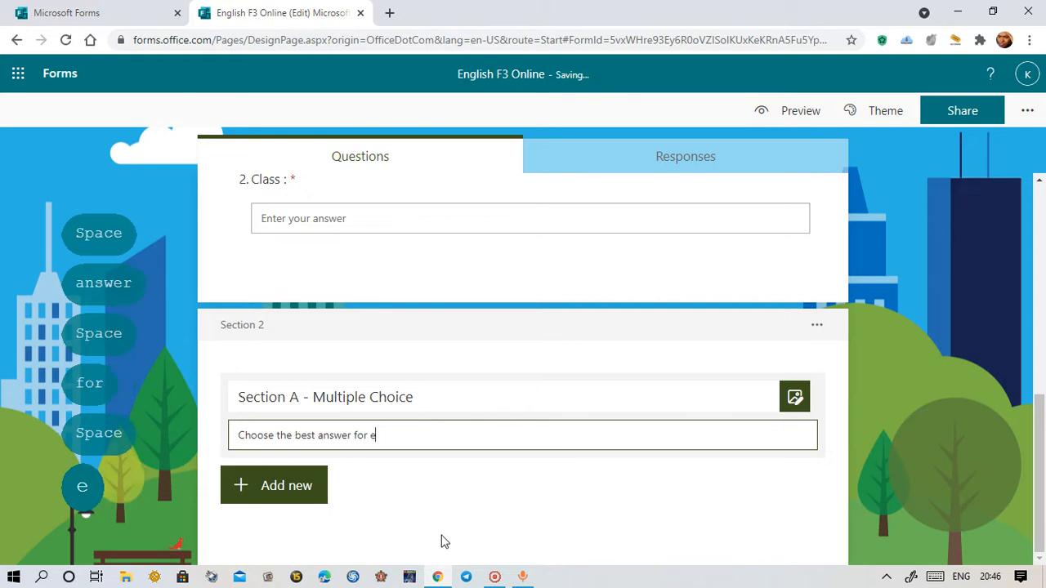
text(ach of )
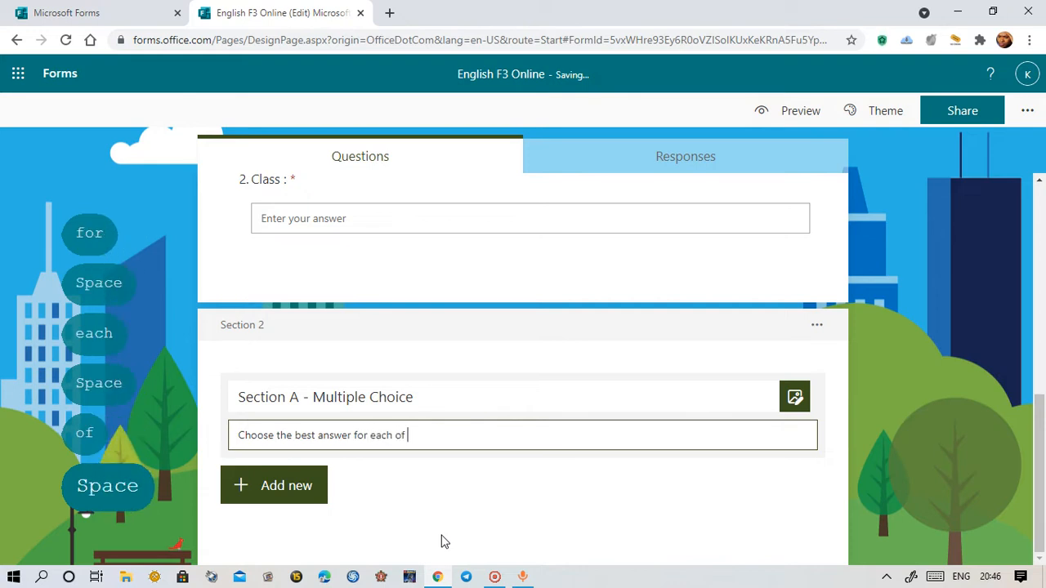
text(the)
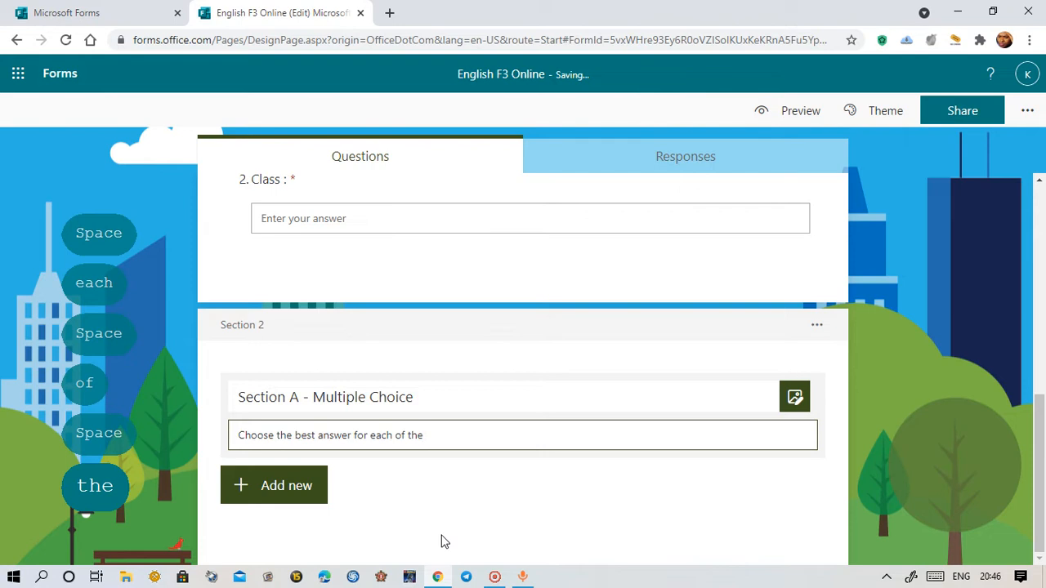
key(BackSpace)
key(BackSpace)
key(BackSpace)
key(BackSpace)
key(BackSpace)
key(BackSpace)
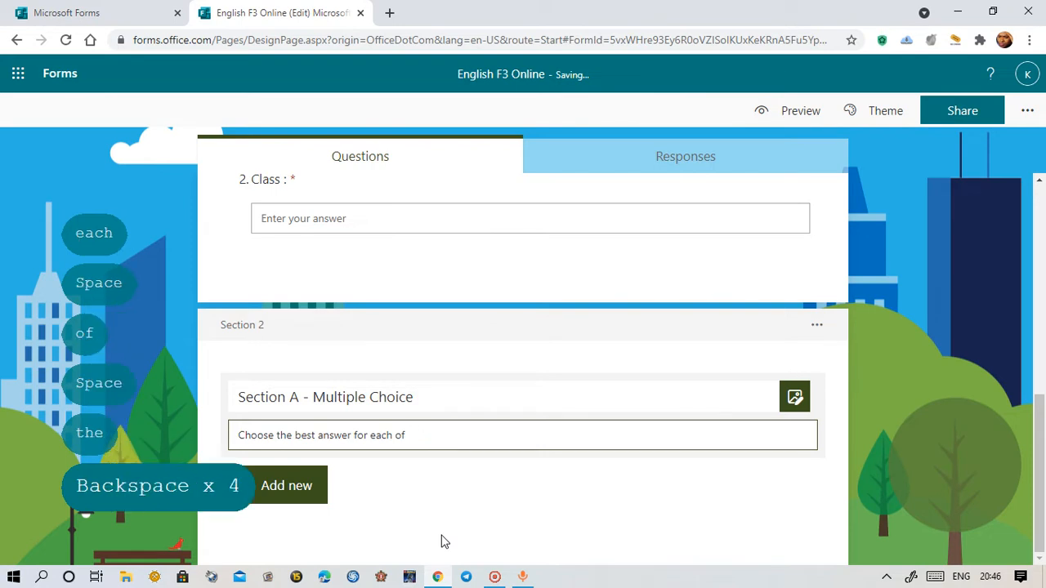
text(ques)
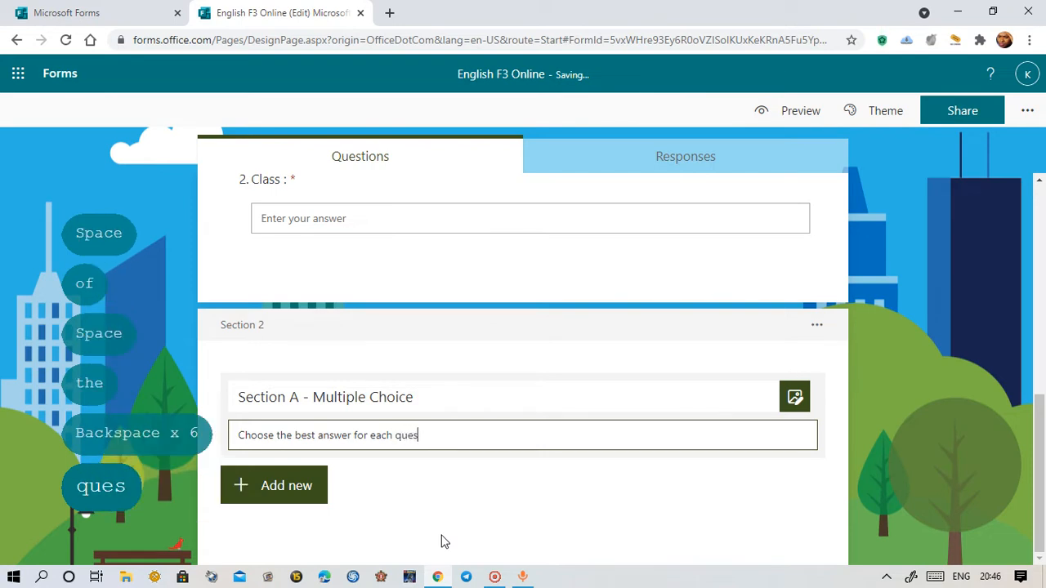
text(tion)
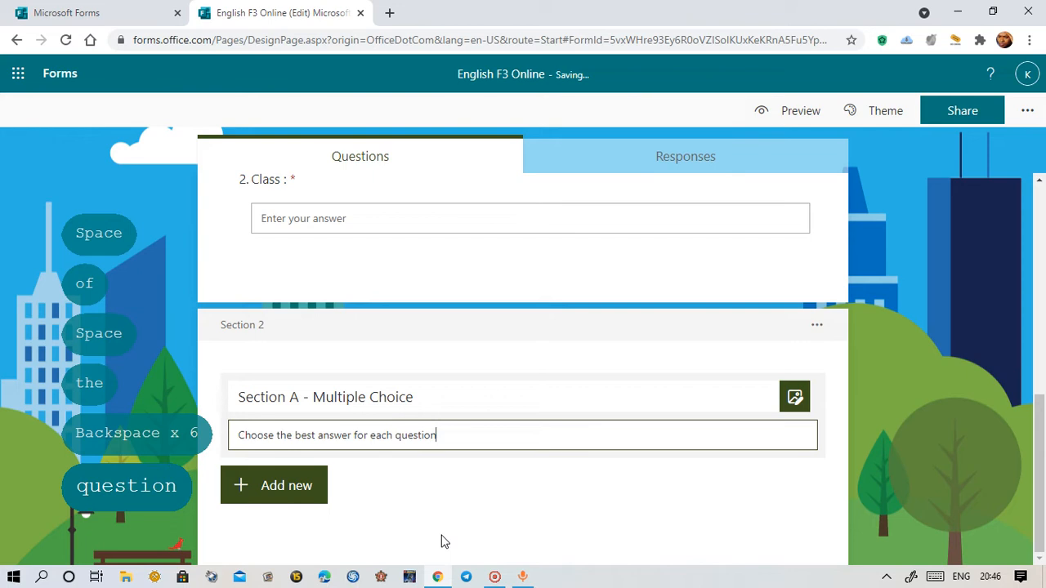
text(.)
double_click(353, 437)
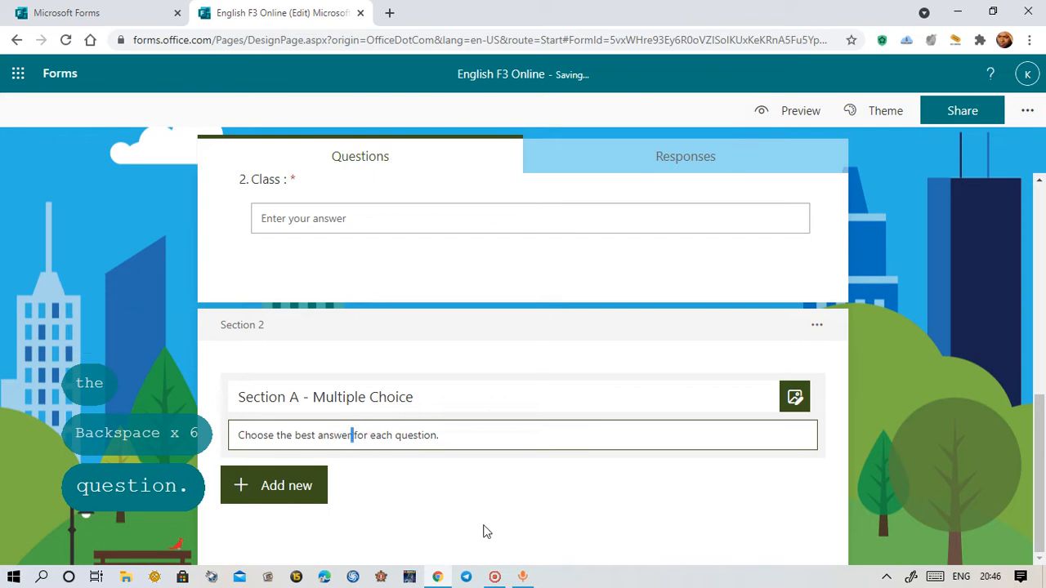
text(from )
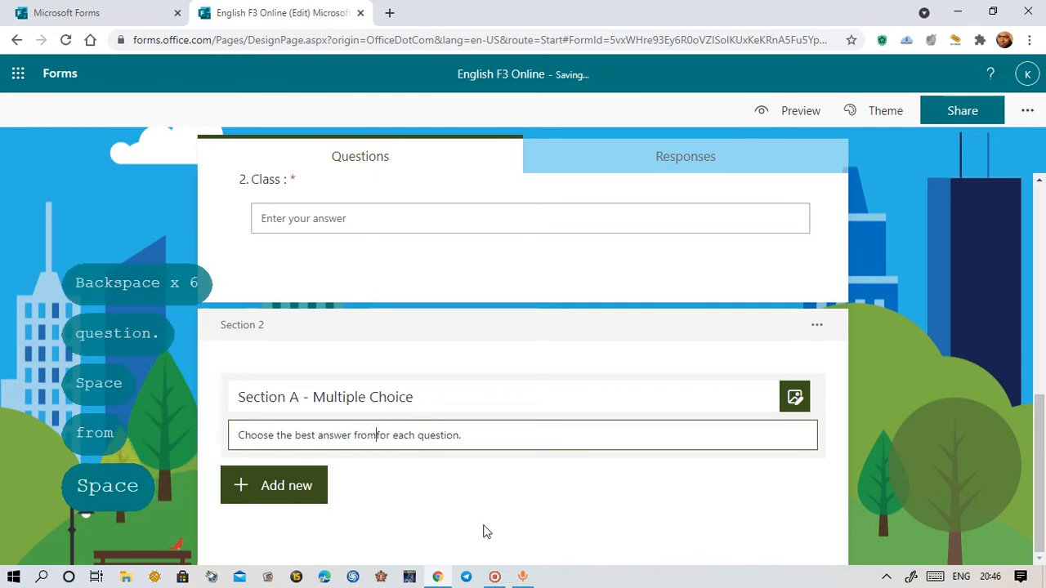
text(the opt)
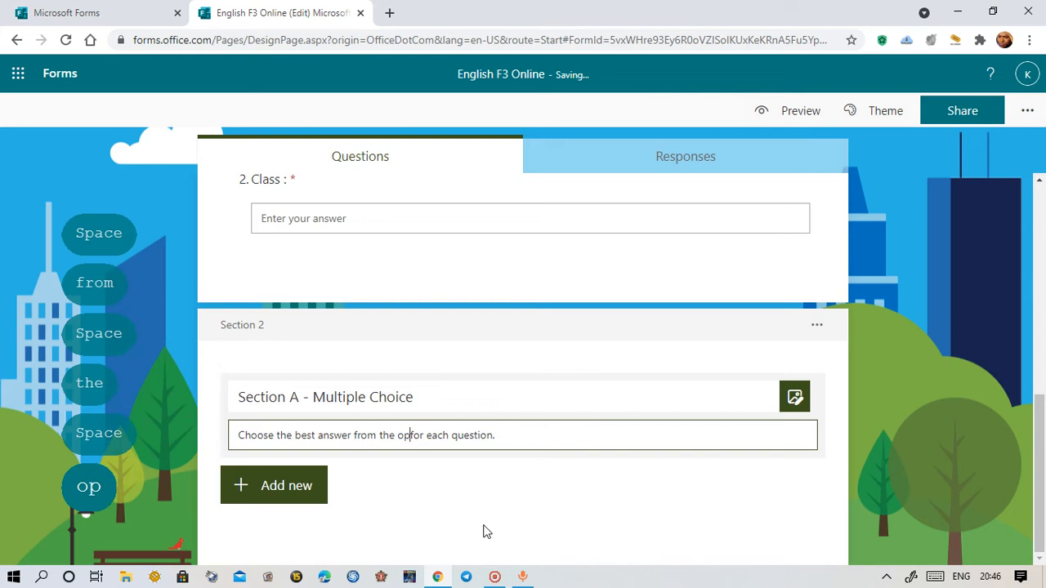
text(ion A,)
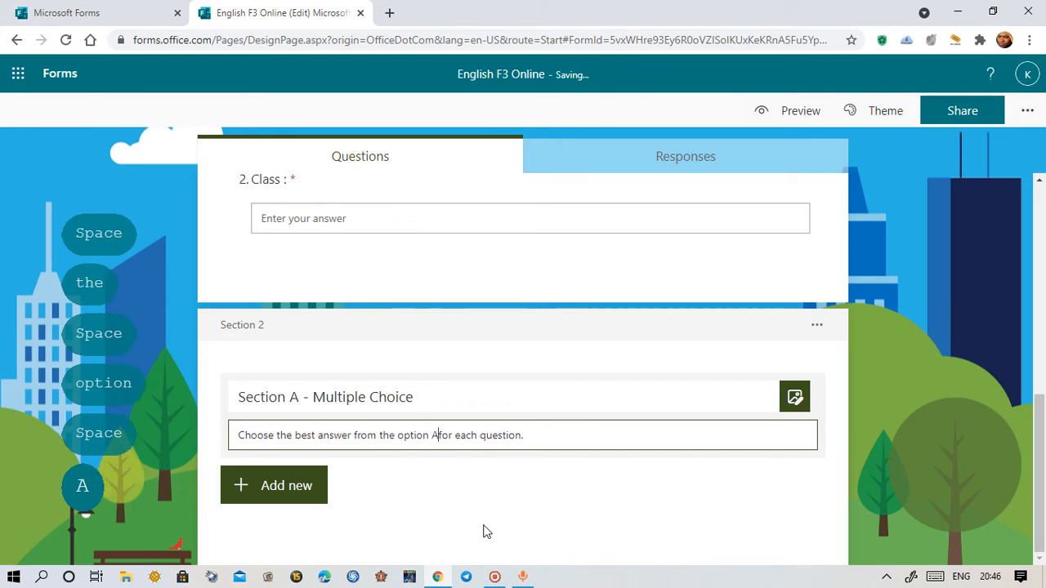
text( B)
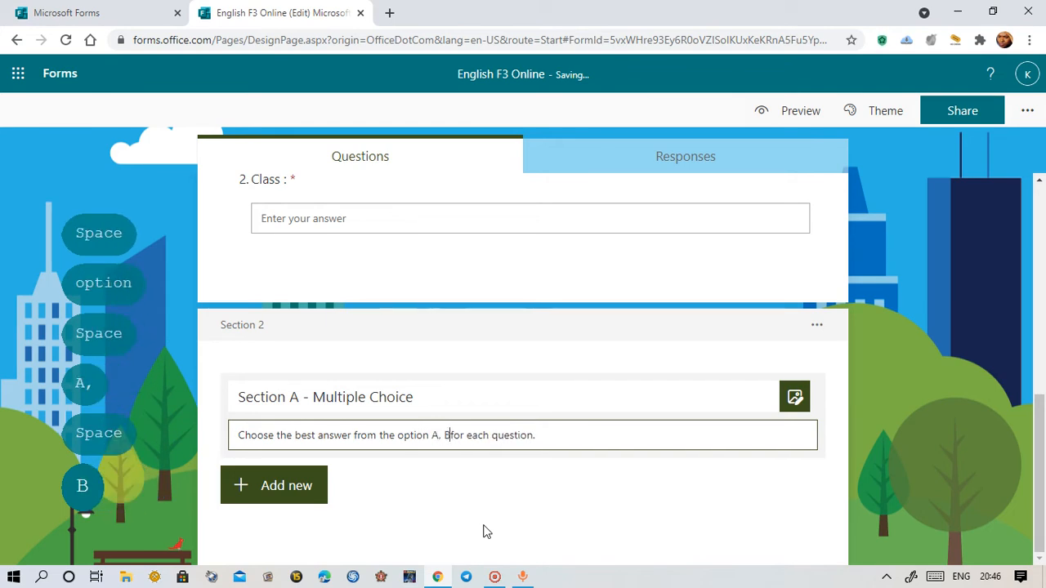
text(, C)
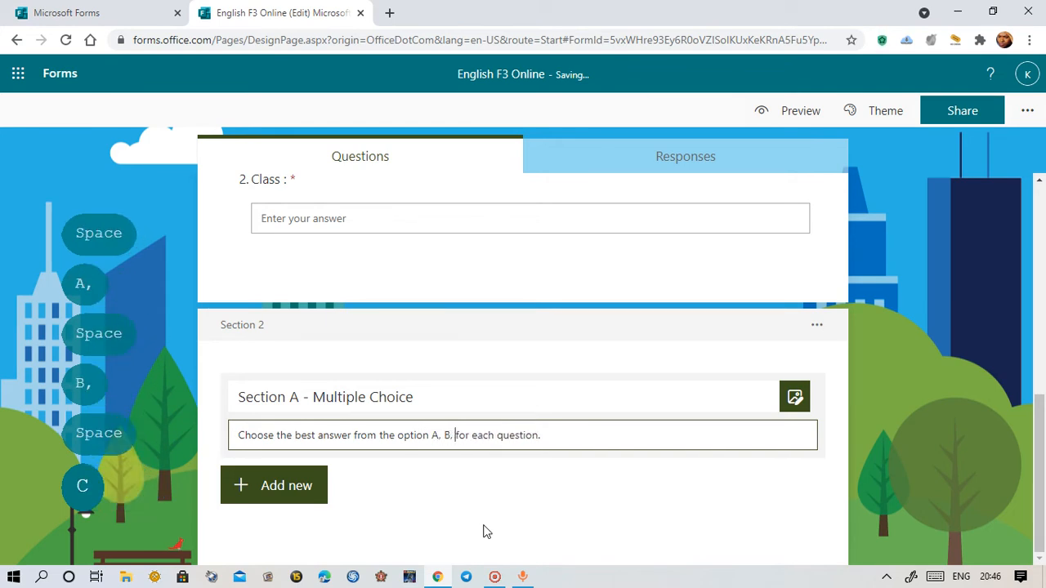
text(, D)
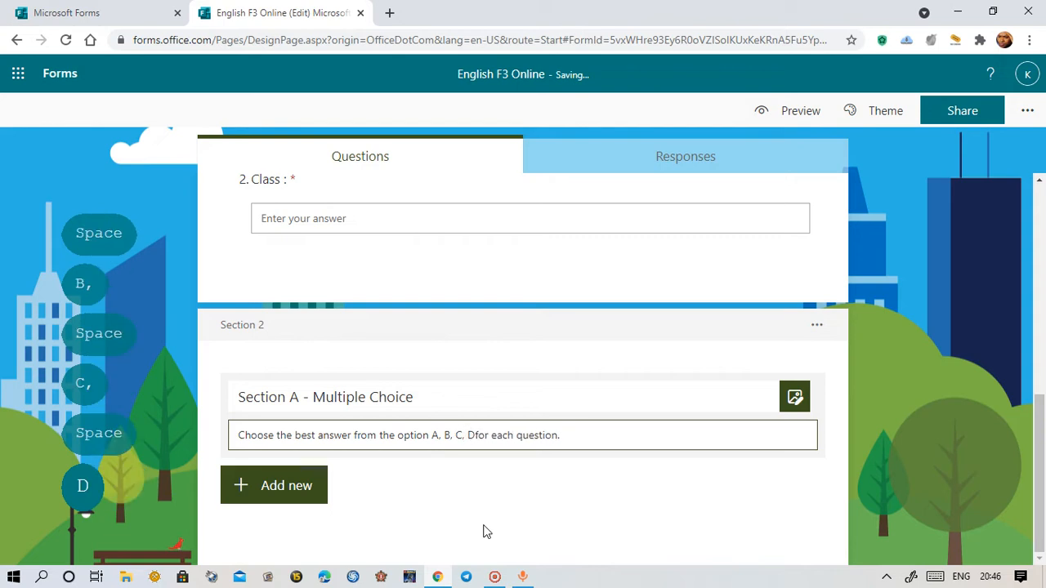
Add a second description line reading 'Answer all questions.'
click(579, 435)
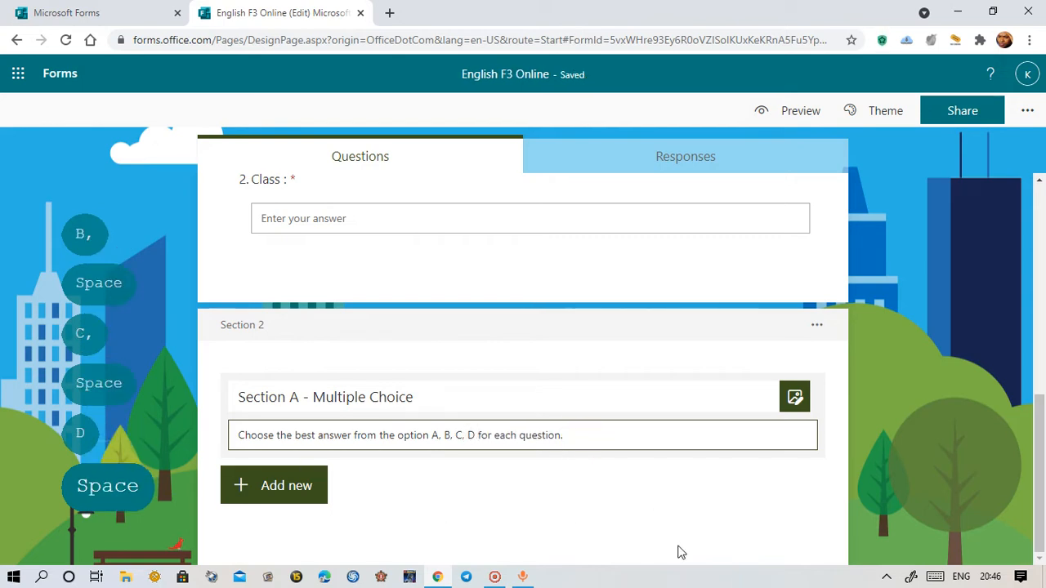
key(Return)
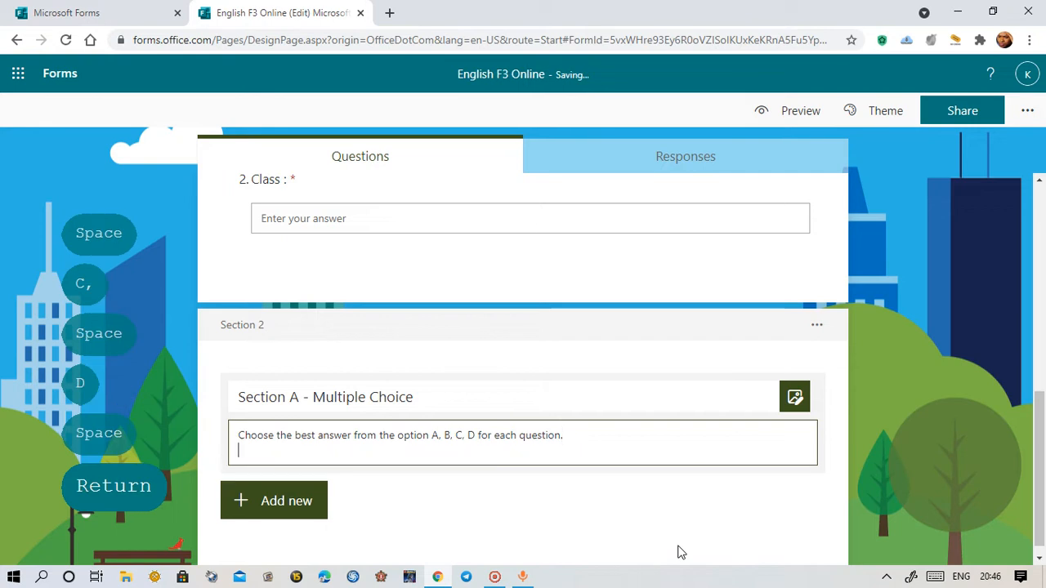
text(An)
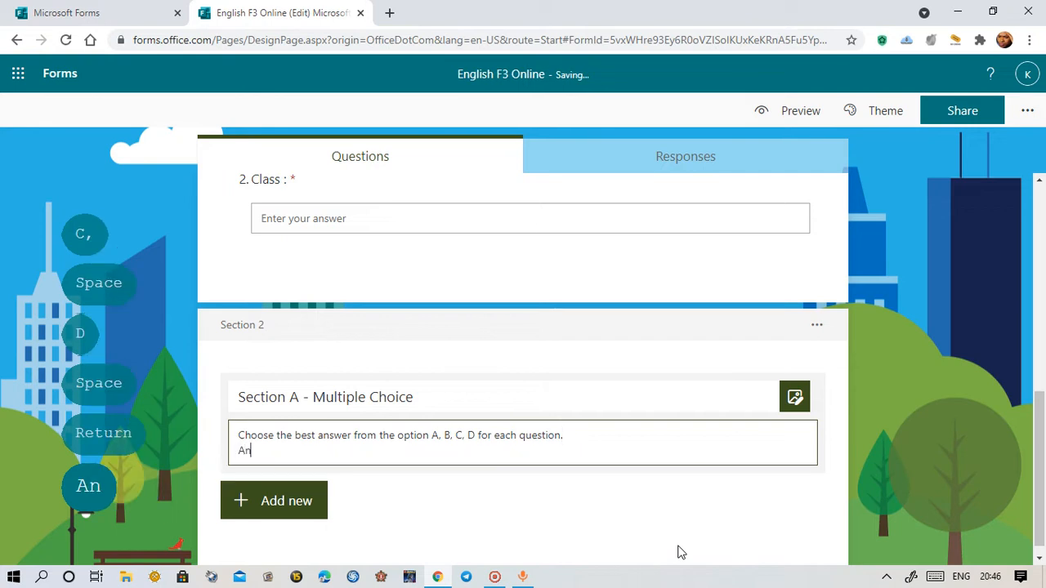
text(swer all )
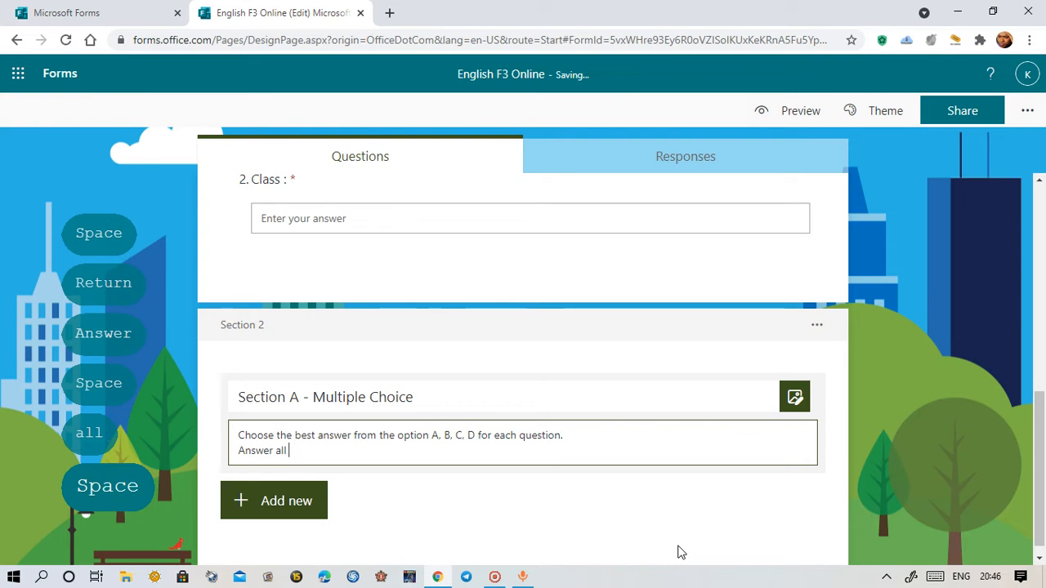
text(quest)
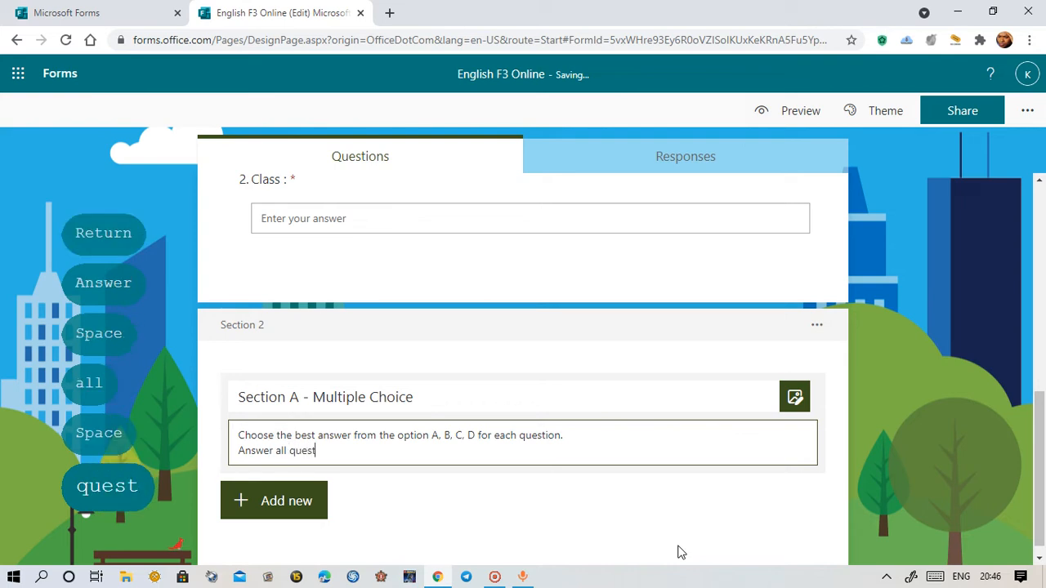
text(ions.)
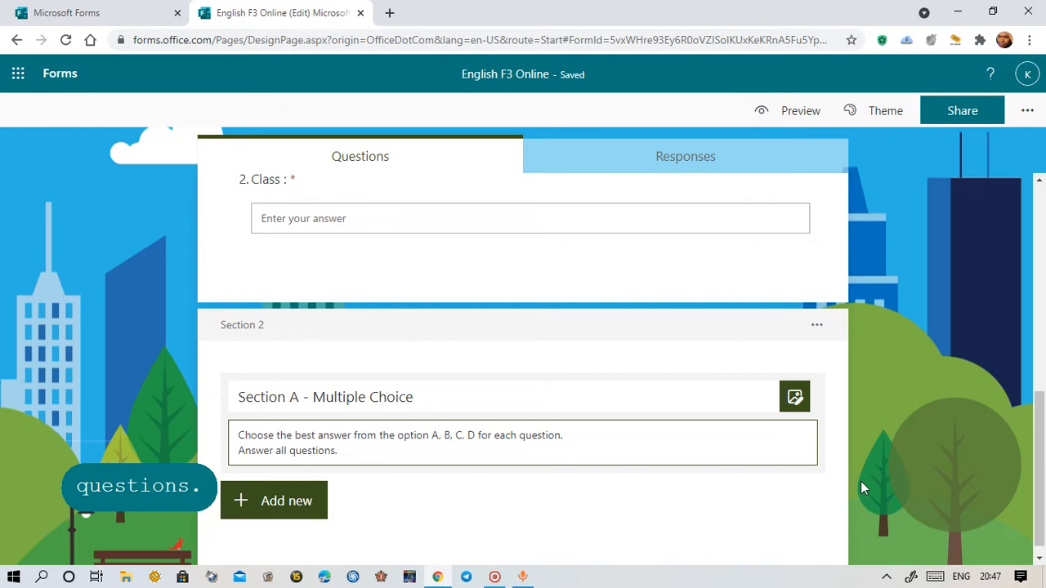
Scroll back to the top of the form to show the English F3 Online title and description
scroll(862, 486, down, 1)
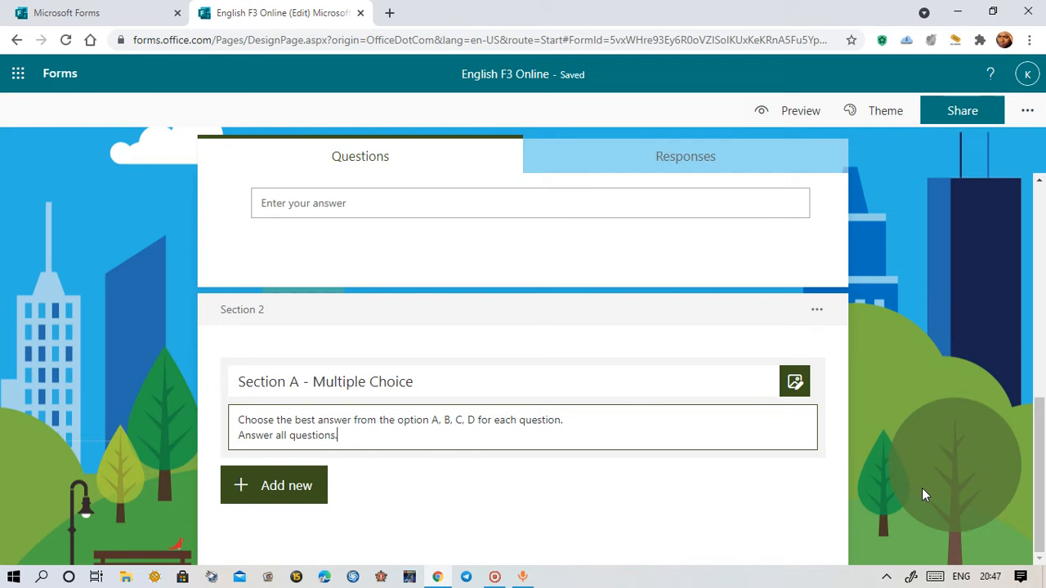
scroll(902, 451, up, 15)
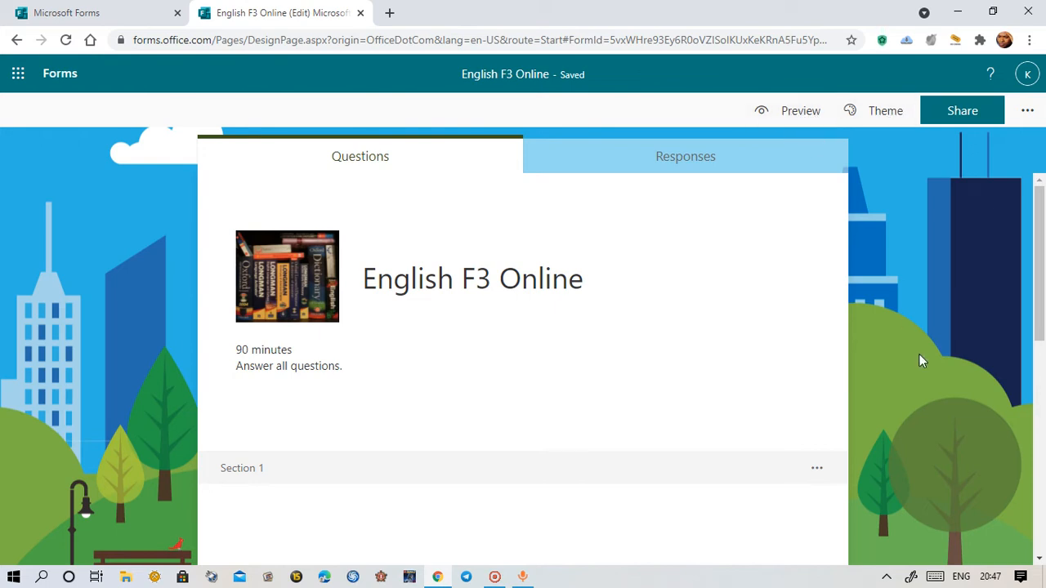
click(792, 115)
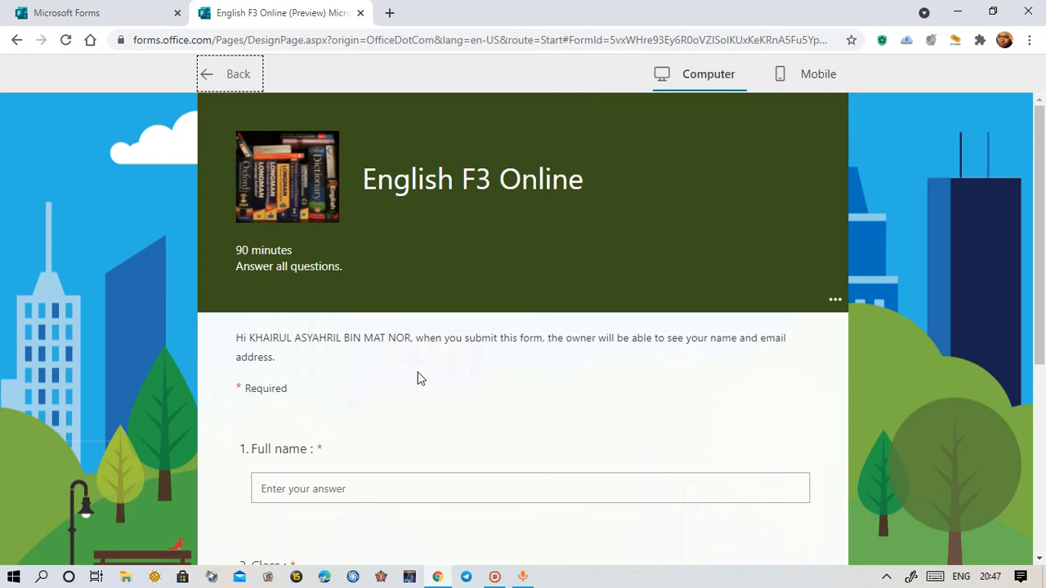
click(242, 338)
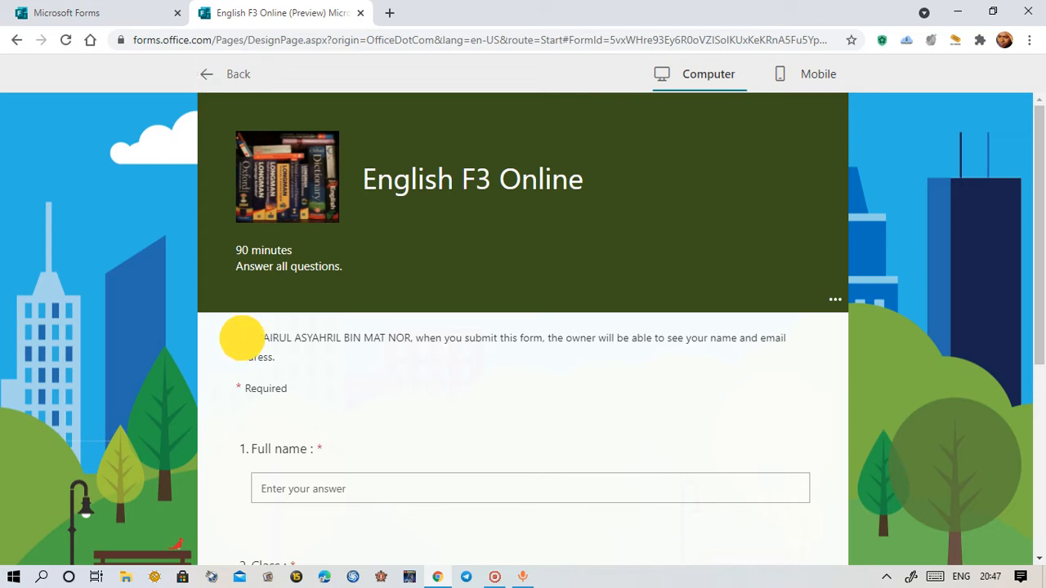
drag(242, 338, 285, 357)
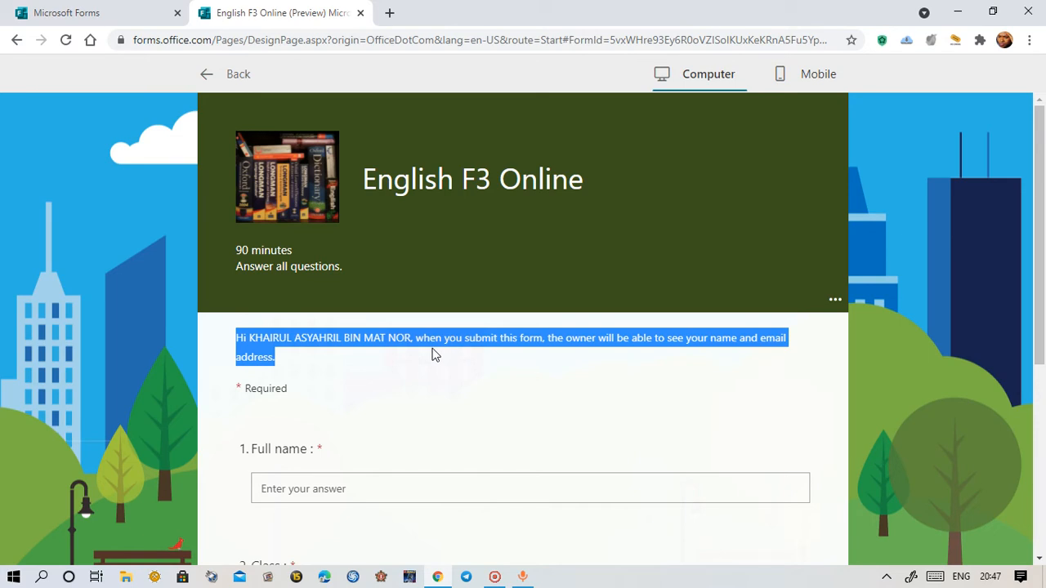
click(668, 361)
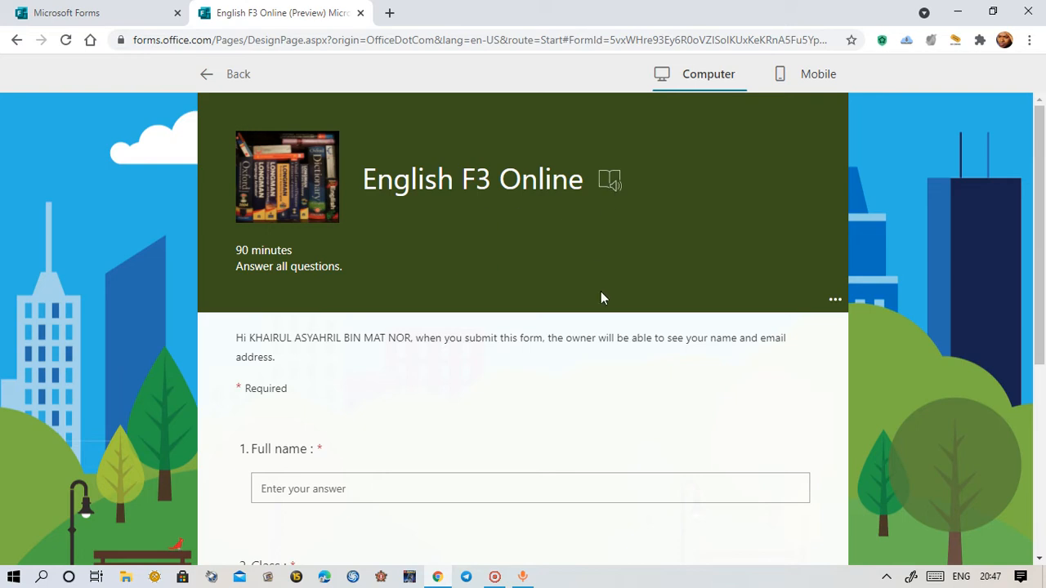
scroll(601, 298, down, 3)
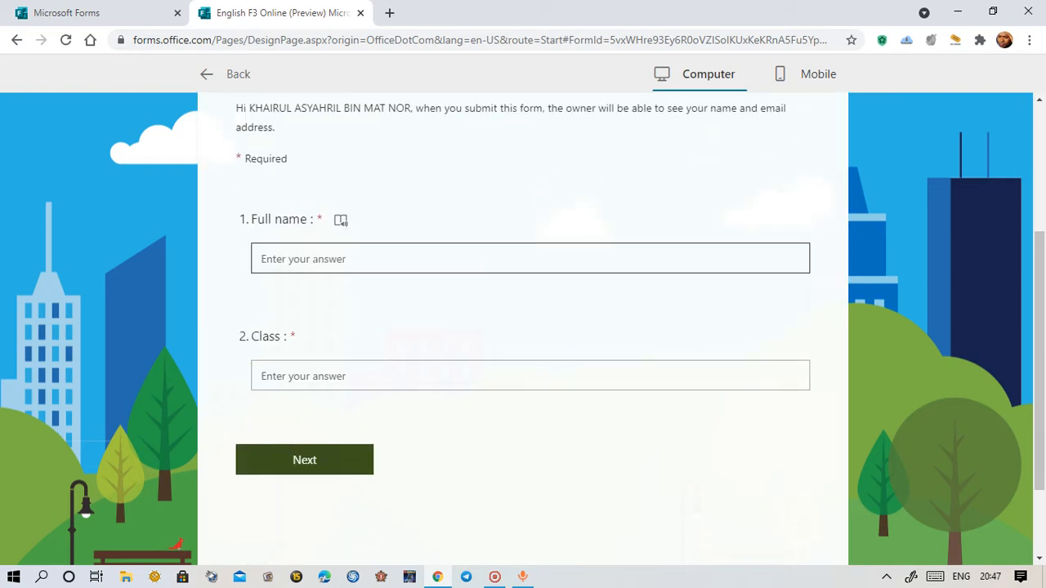
click(314, 260)
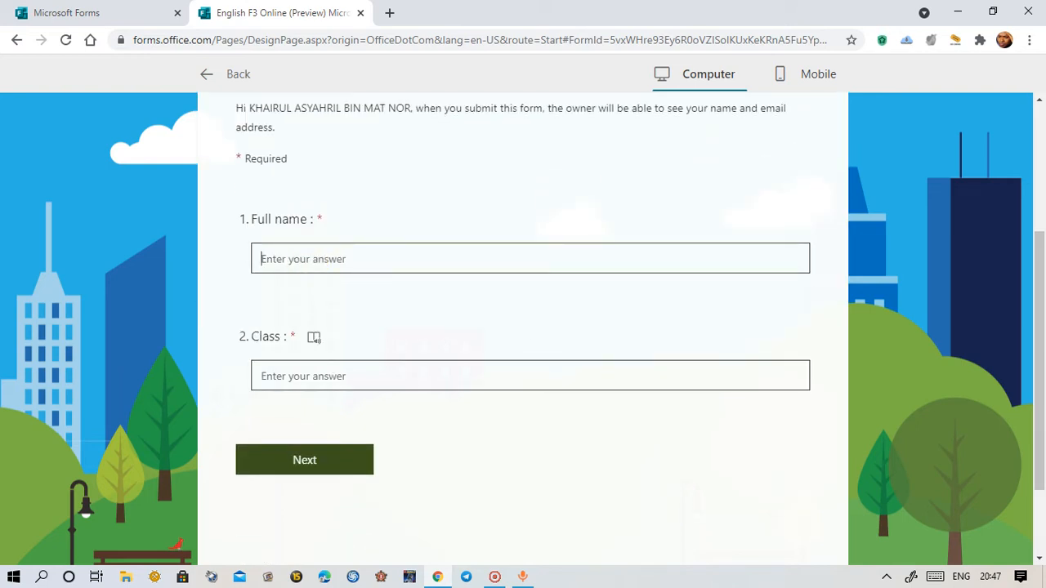
click(331, 378)
scroll(454, 467, down, 2)
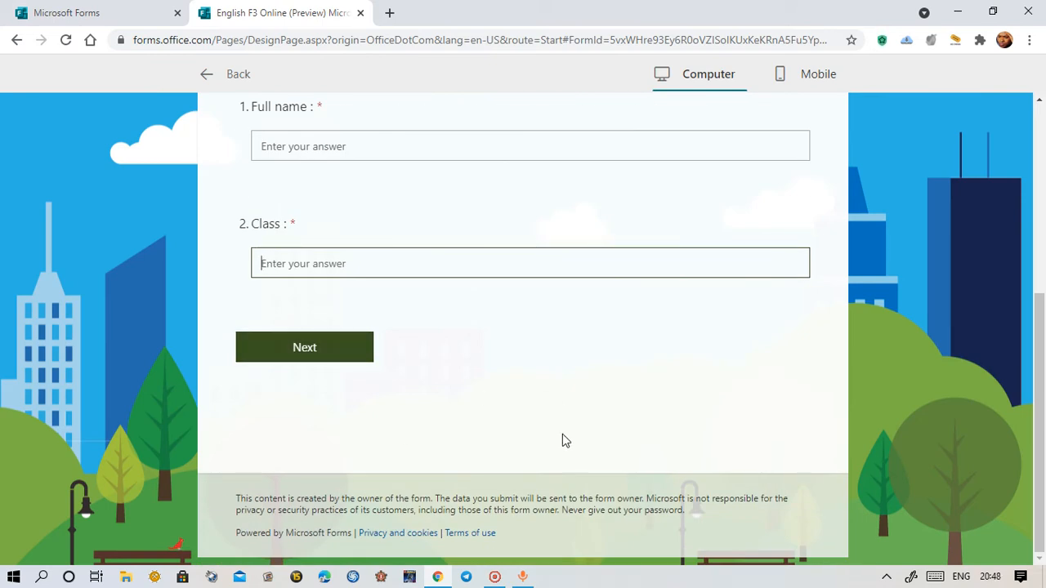
scroll(570, 433, up, 5)
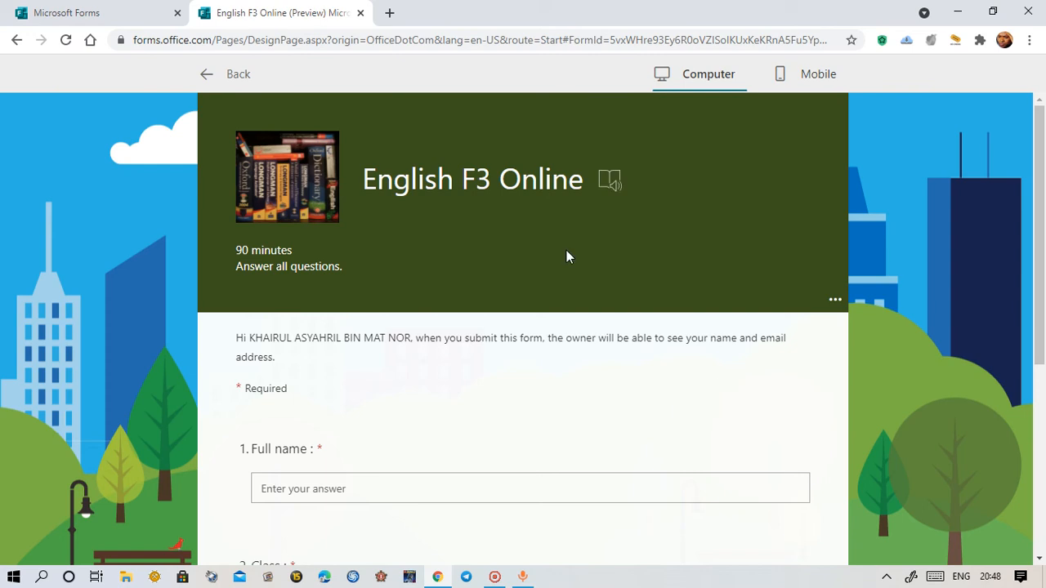
scroll(757, 431, down, 4)
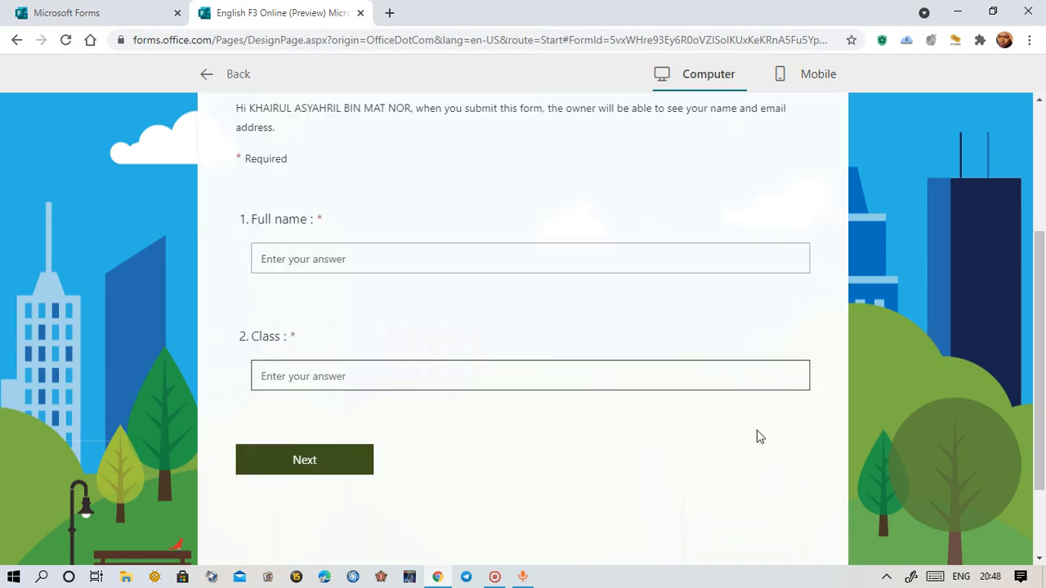
scroll(755, 431, up, 4)
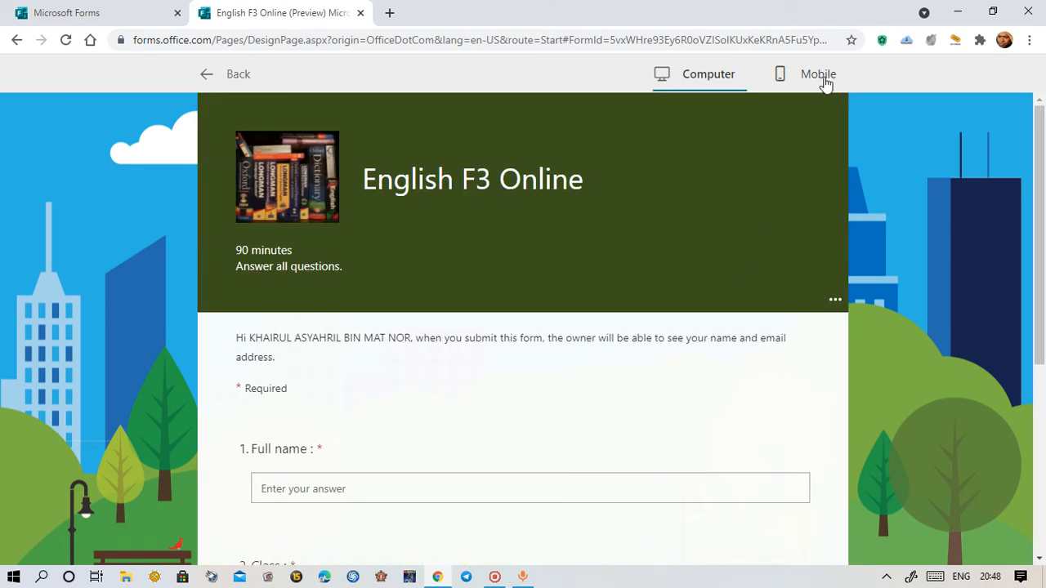
Preview the English F3 Online quiz in Mobile view, scroll through it, then return to the editor
click(821, 78)
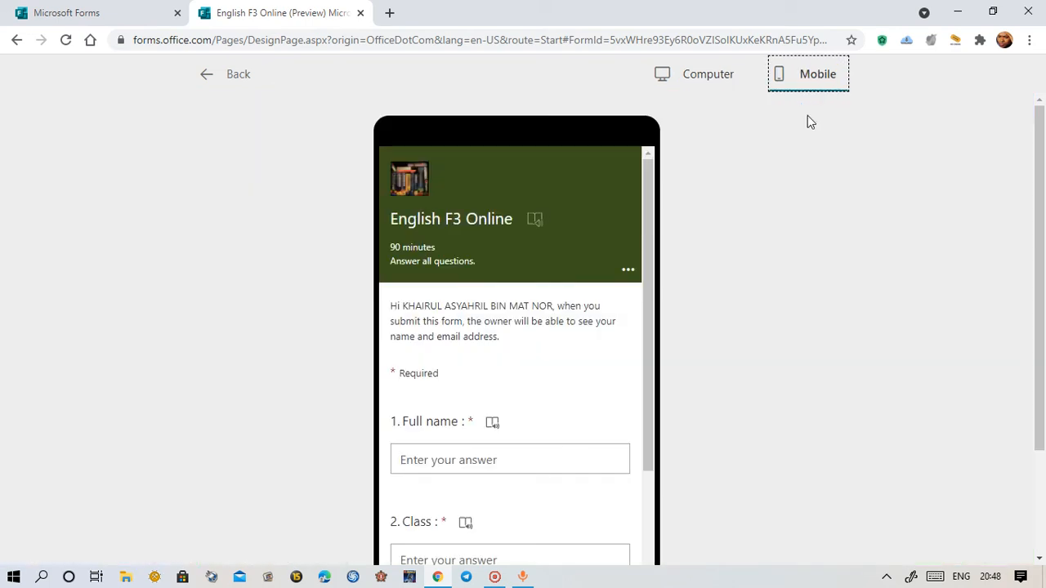
scroll(553, 320, down, 2)
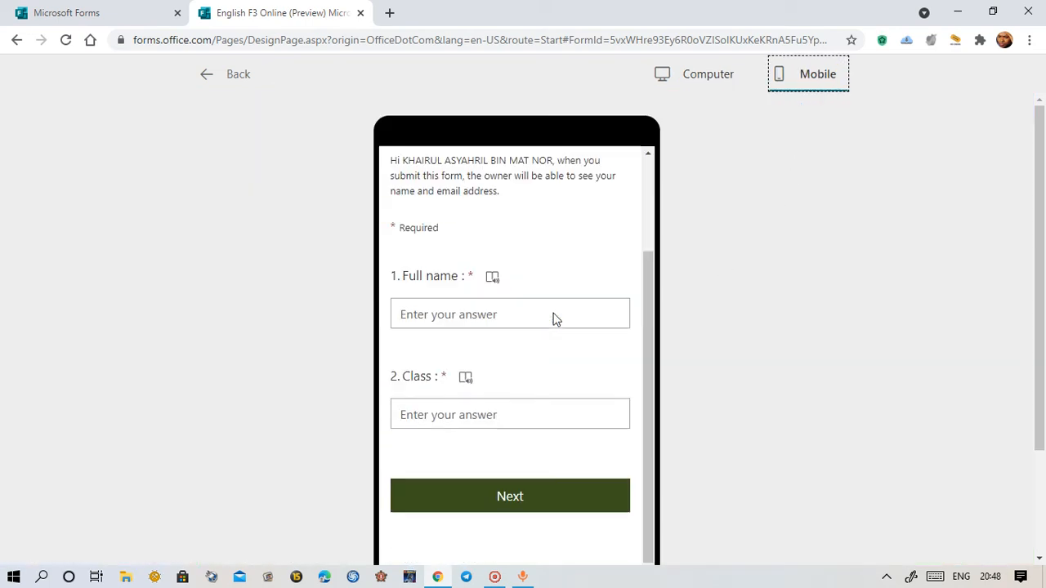
scroll(583, 341, up, 2)
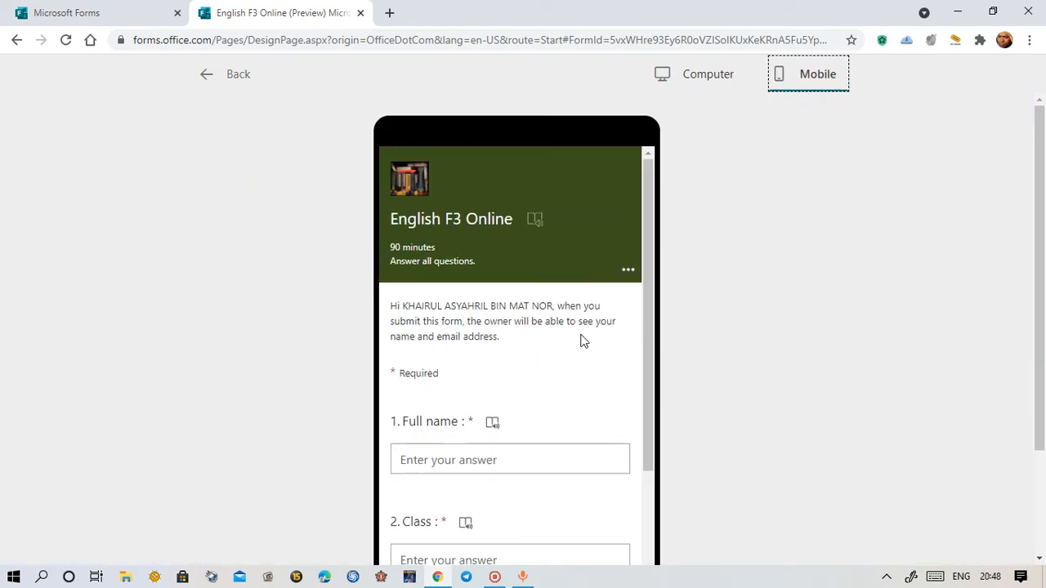
scroll(583, 340, down, 3)
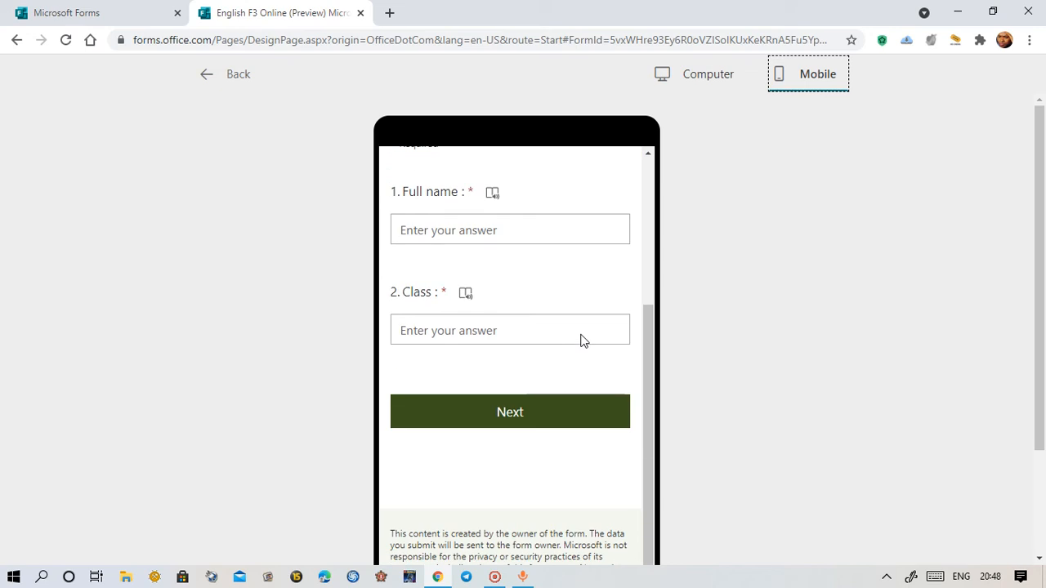
scroll(583, 341, up, 3)
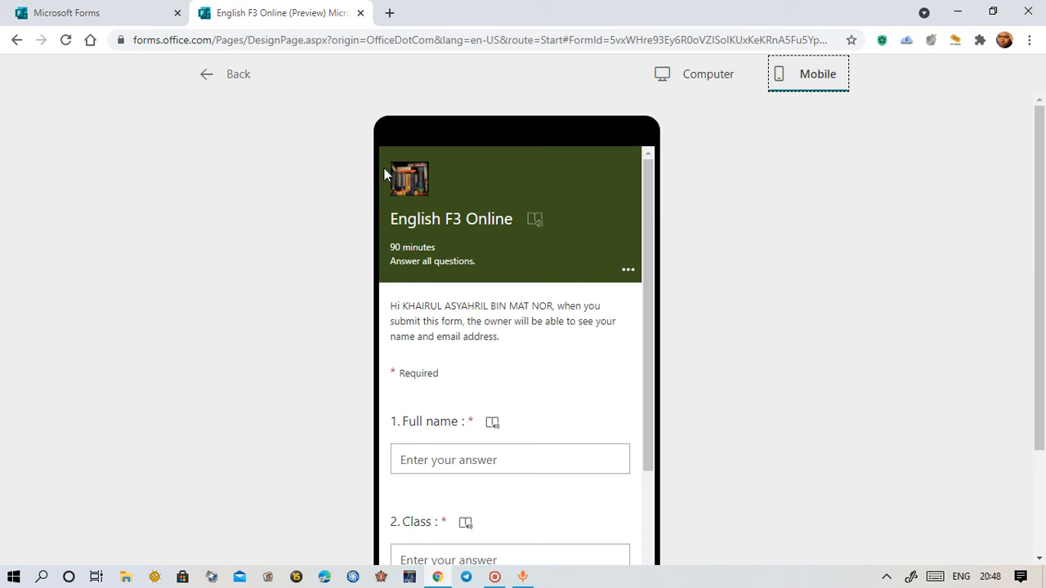
click(231, 76)
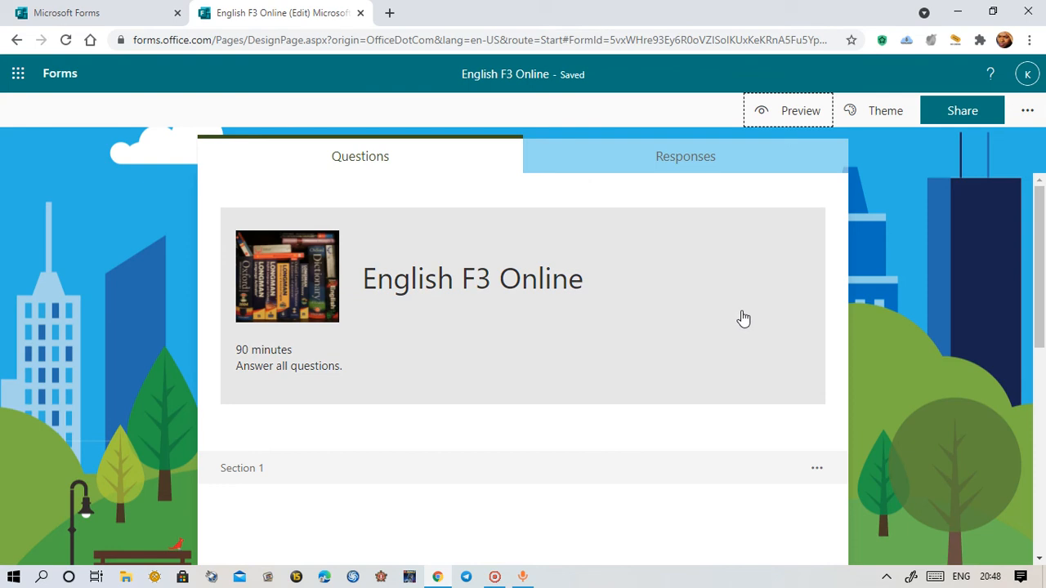
scroll(572, 392, down, 6)
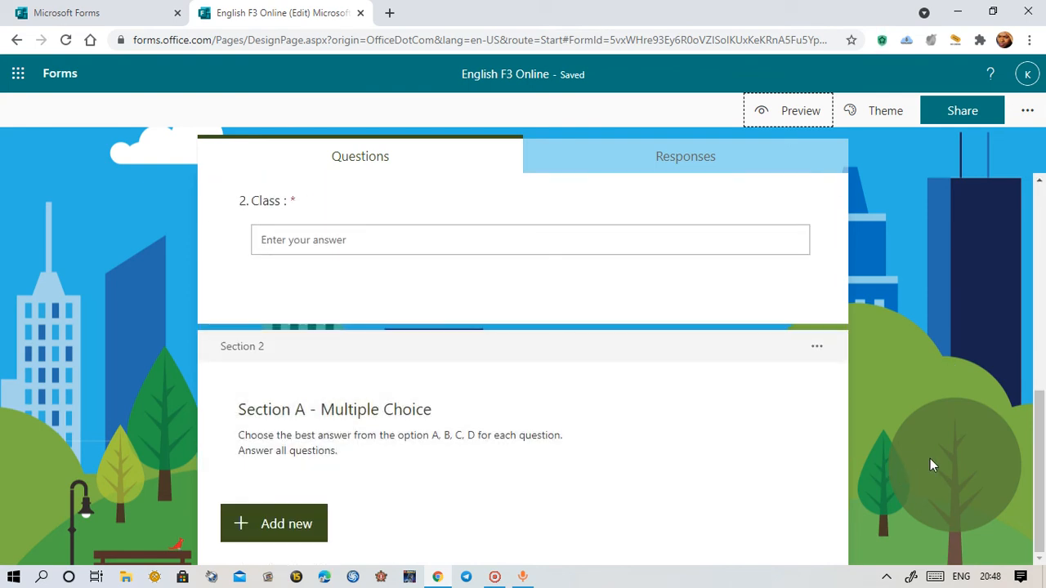
scroll(929, 458, up, 6)
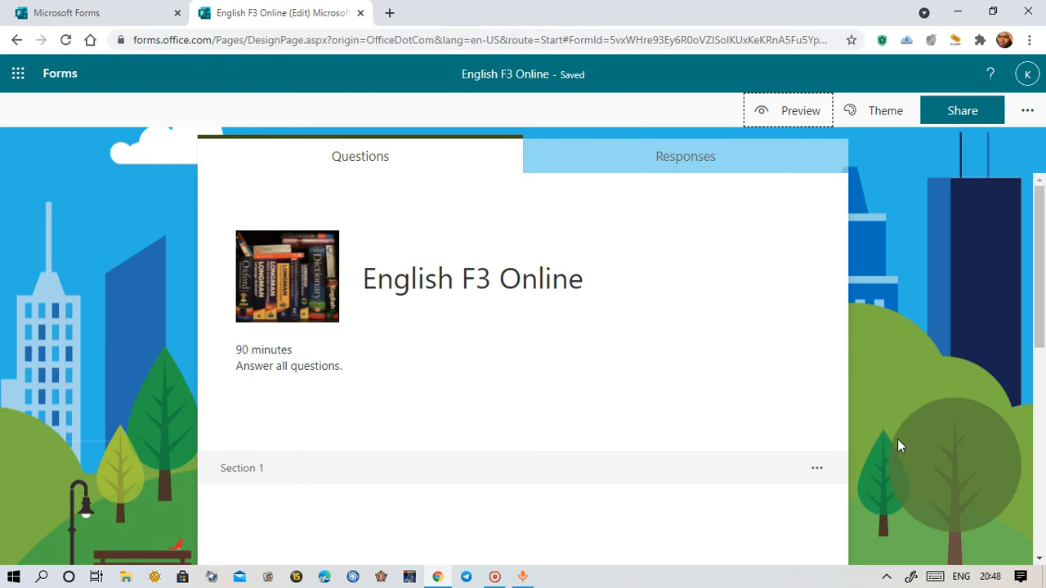
scroll(905, 438, down, 6)
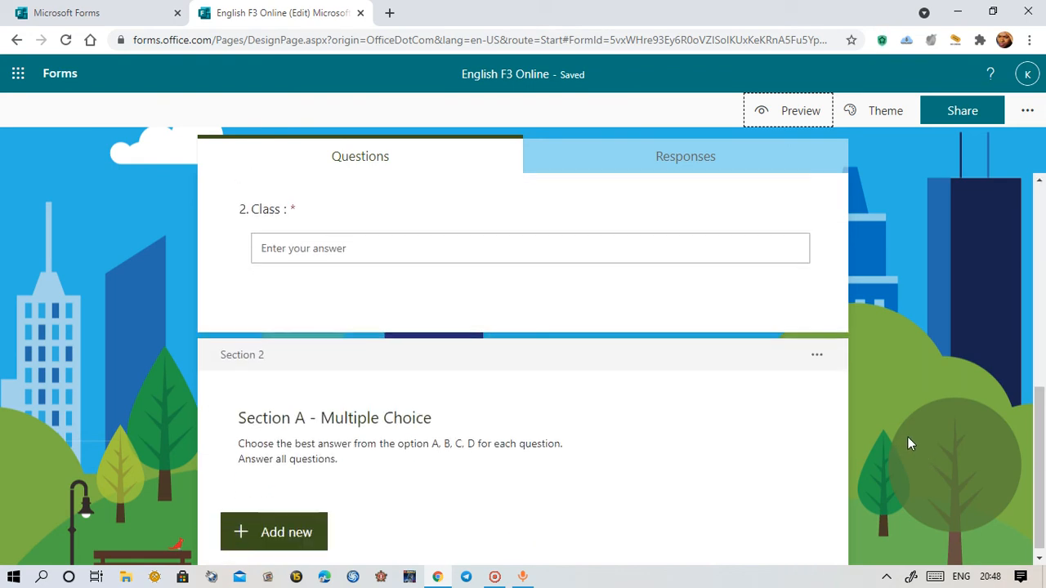
scroll(906, 436, up, 5)
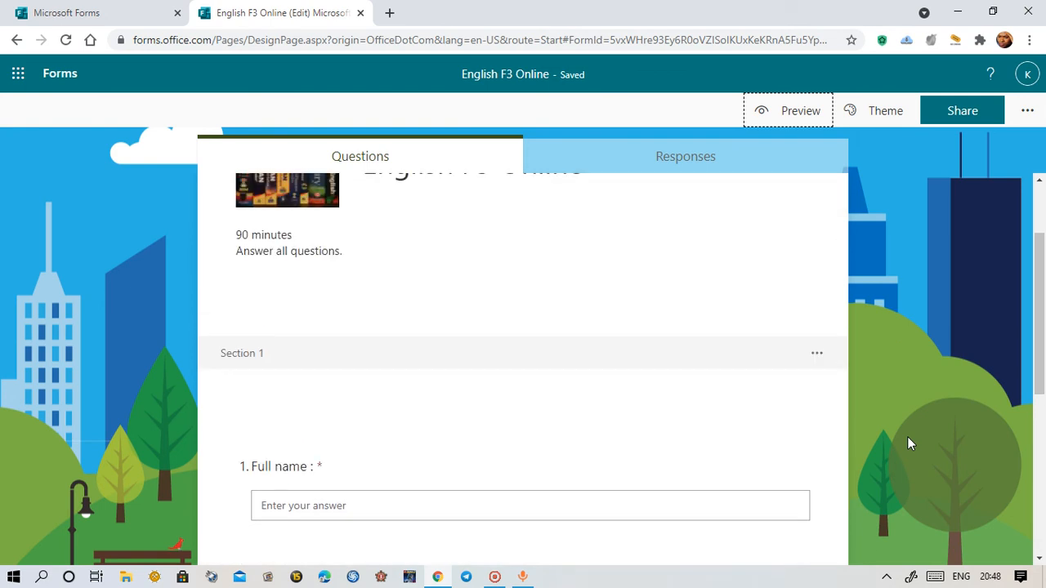
scroll(907, 436, up, 2)
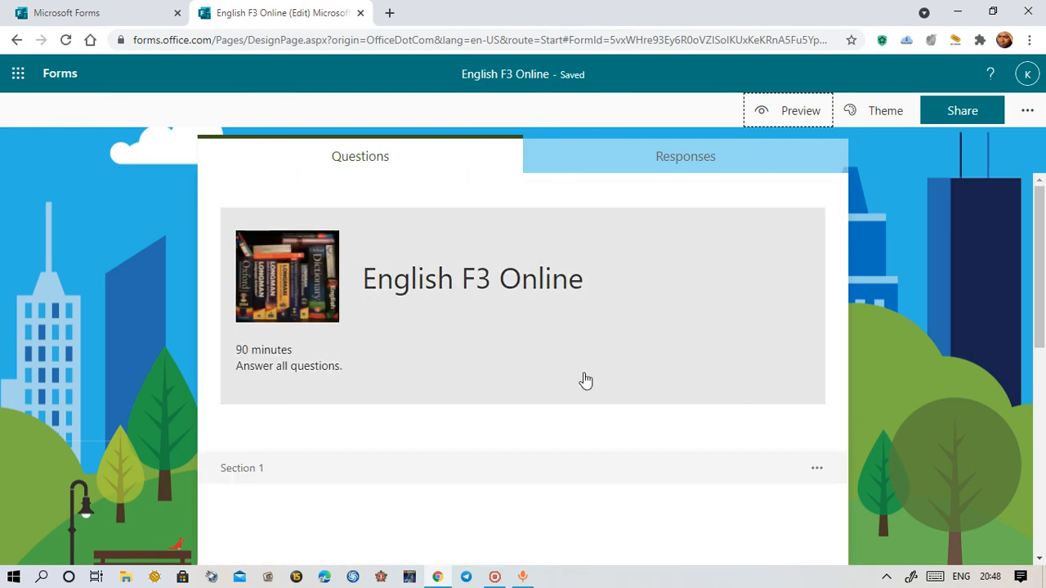
scroll(976, 466, down, 7)
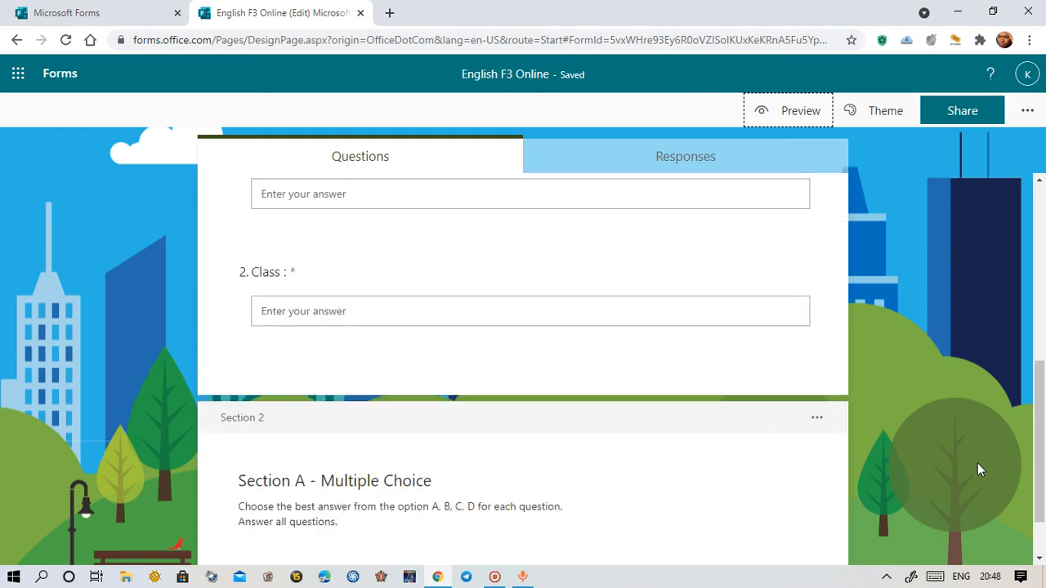
scroll(977, 460, up, 7)
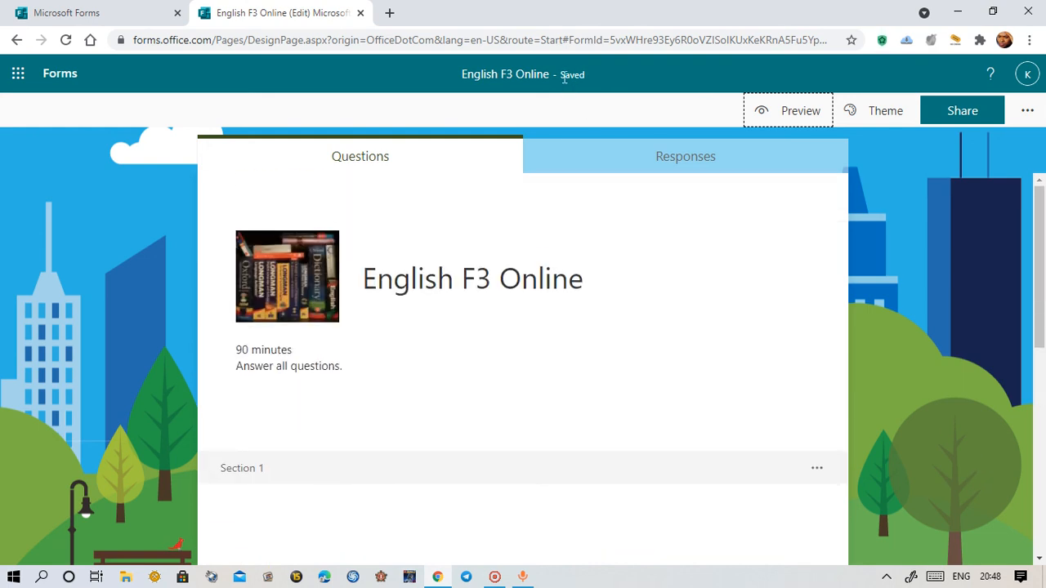
click(580, 73)
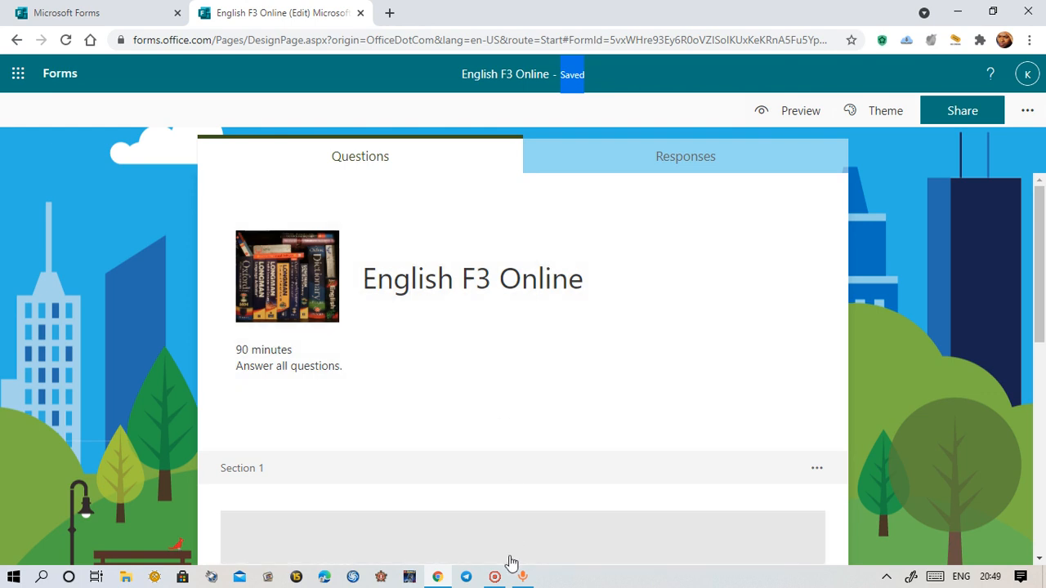
mouse_move(497, 582)
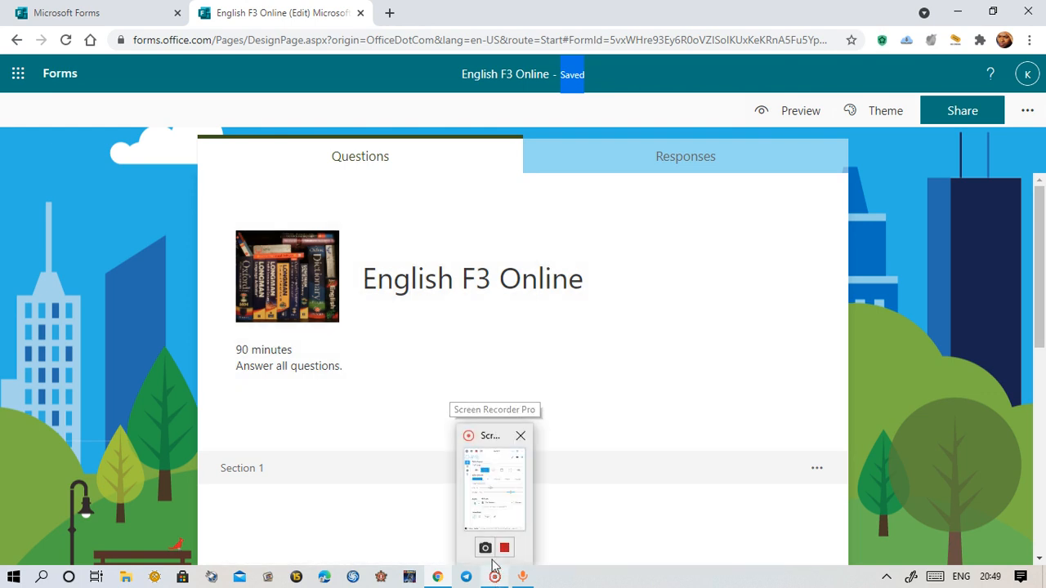